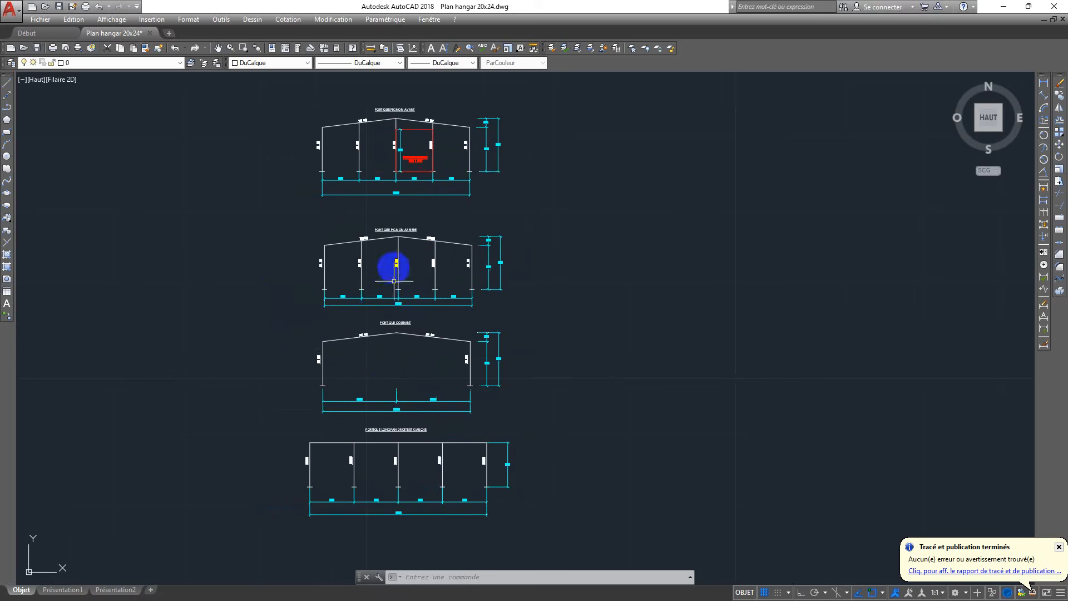
# Step: Examine the span and bay dimensions of the gable frames and the PORTIQUE LONGPAN DROITE ET GAUCHE elevation in the hangar plan
pyautogui.scroll(5, 382, 245)
pyautogui.scroll(-2, 393, 244)
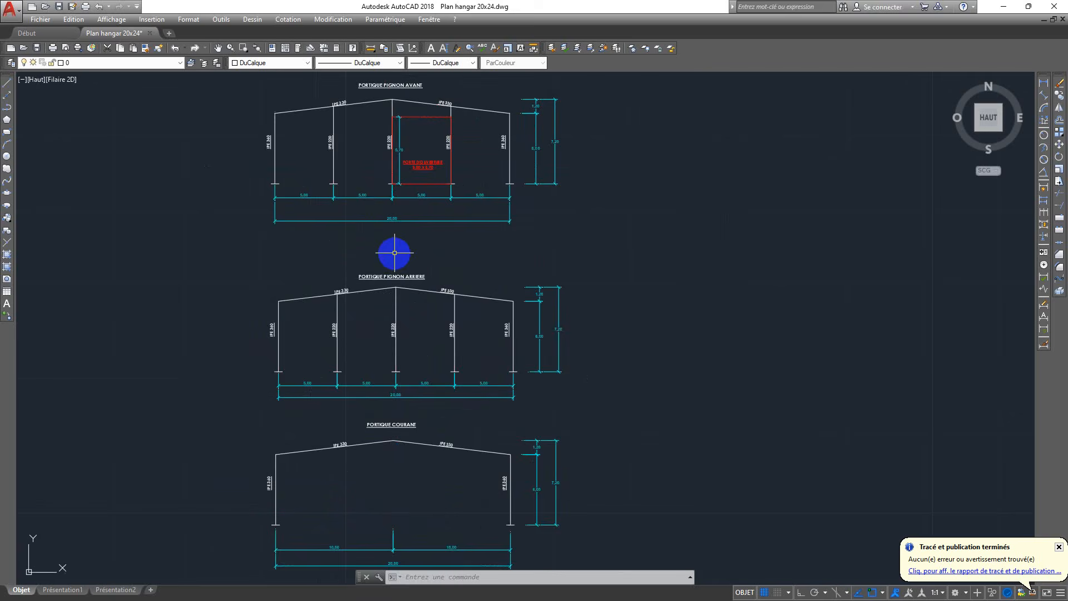
pyautogui.moveTo(385, 253); pyautogui.dragTo(374, 269, button='middle')
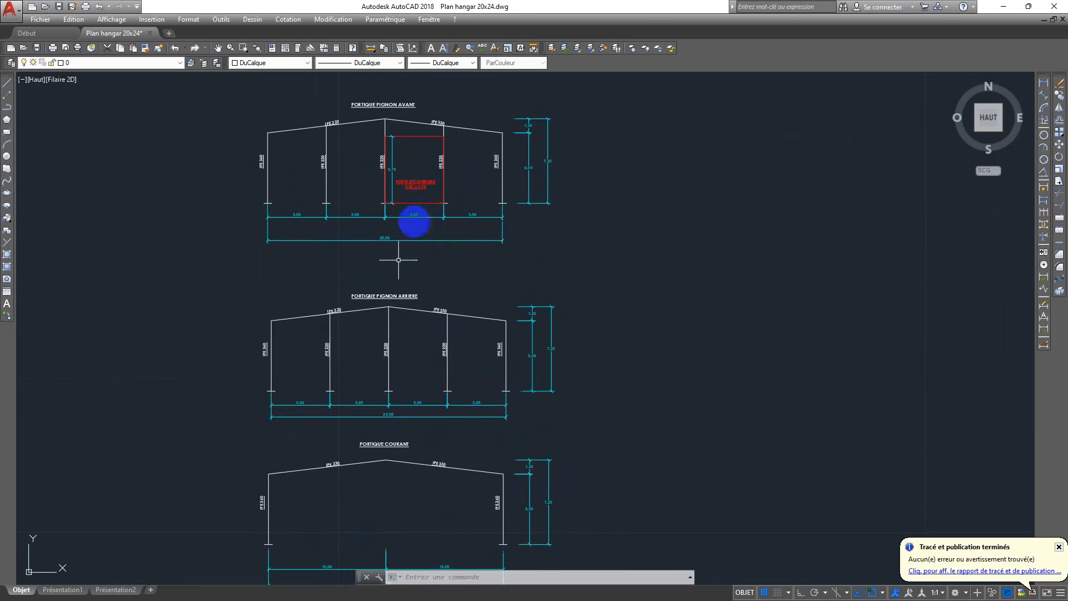
pyautogui.scroll(4, 368, 239)
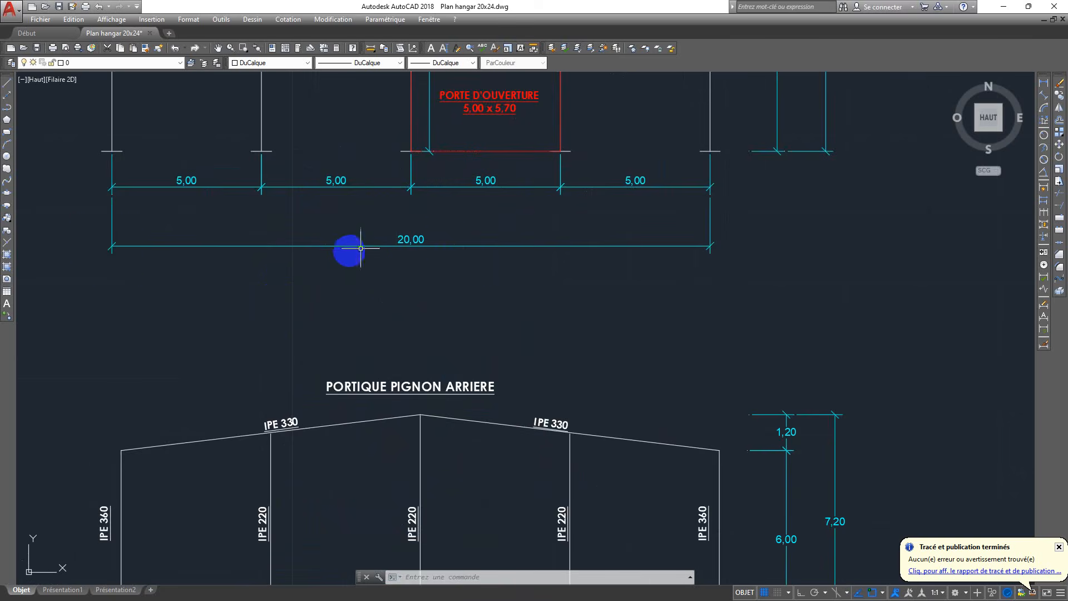
pyautogui.scroll(-8, 479, 249)
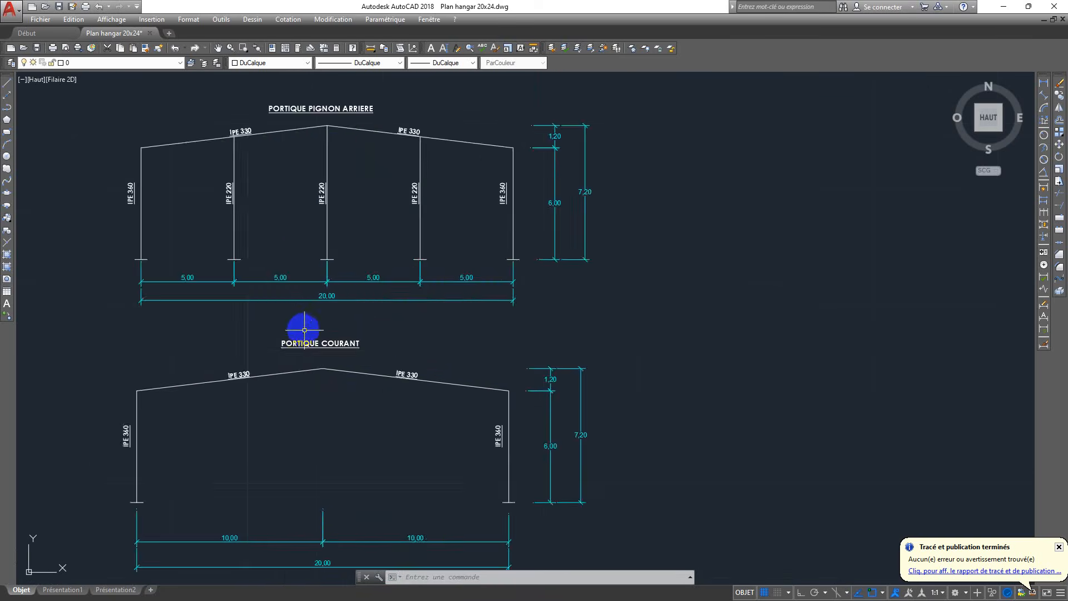
pyautogui.scroll(7, 340, 306)
pyautogui.scroll(-2, 341, 477)
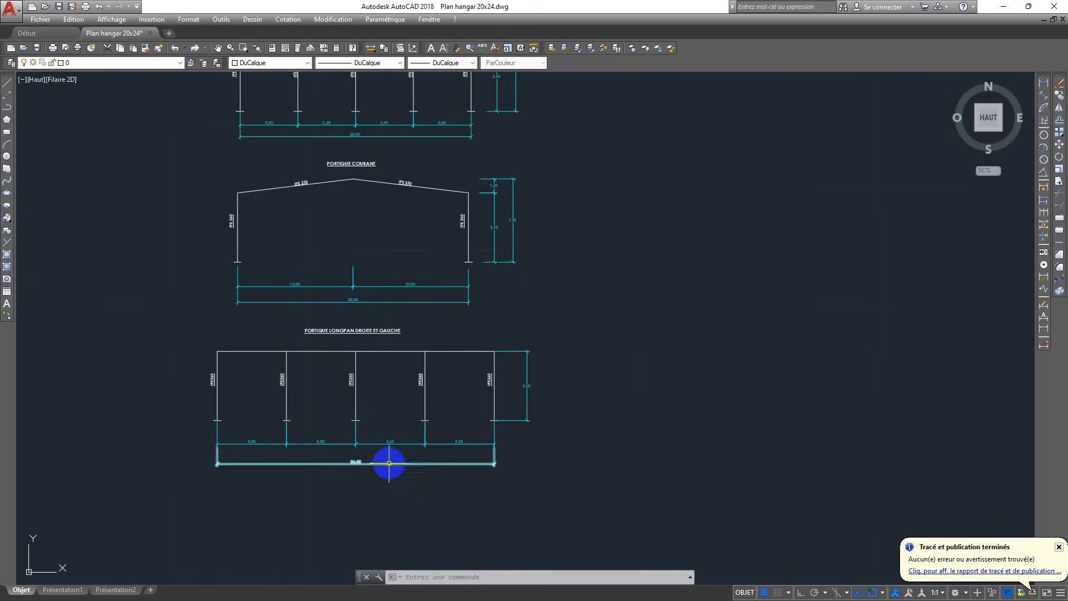
pyautogui.scroll(4, 306, 356)
pyautogui.scroll(-2, 365, 342)
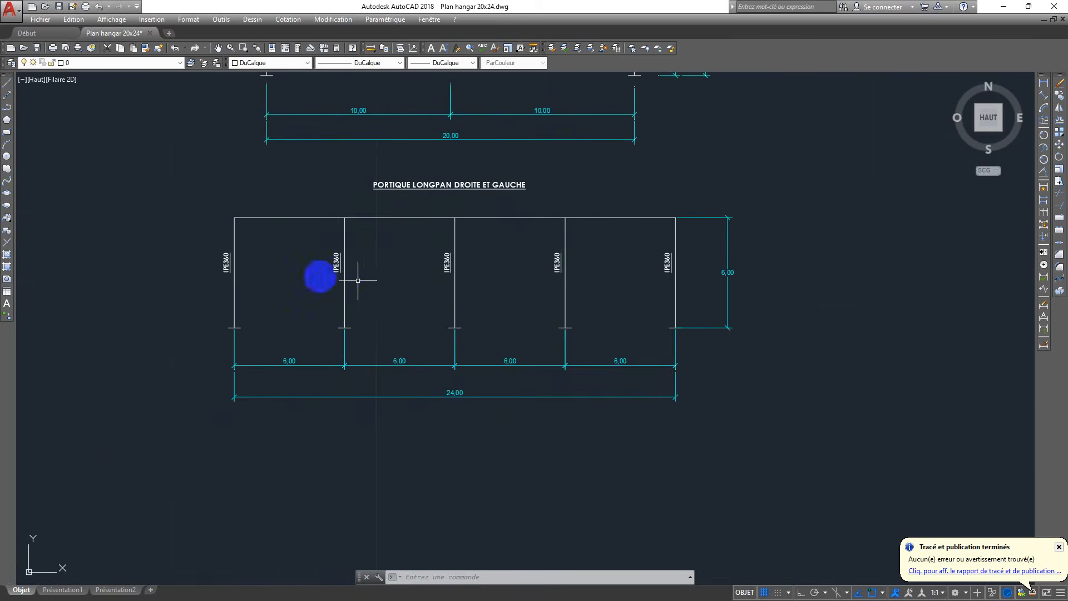
pyautogui.scroll(2, 250, 271)
pyautogui.scroll(-2, 250, 307)
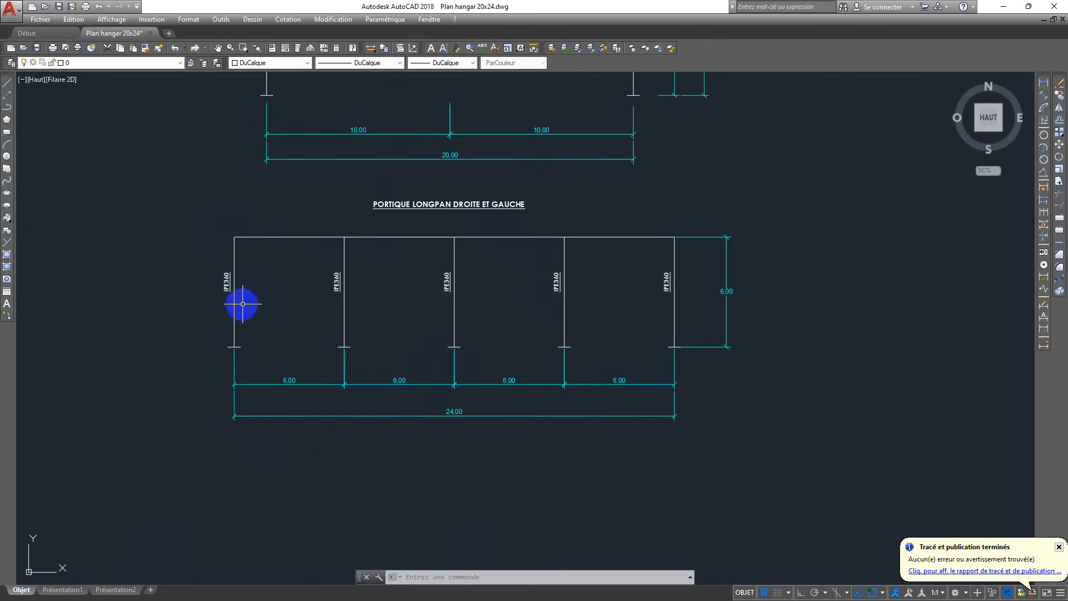
# Step: Examine the PORTIQUE COURANT elevation, checking its column and rafter profiles, span and heights
pyautogui.scroll(-2, 278, 323)
pyautogui.moveTo(290, 303); pyautogui.dragTo(284, 377, button='middle')
pyautogui.scroll(4, 280, 227)
pyautogui.moveTo(257, 250); pyautogui.dragTo(231, 315, button='middle')
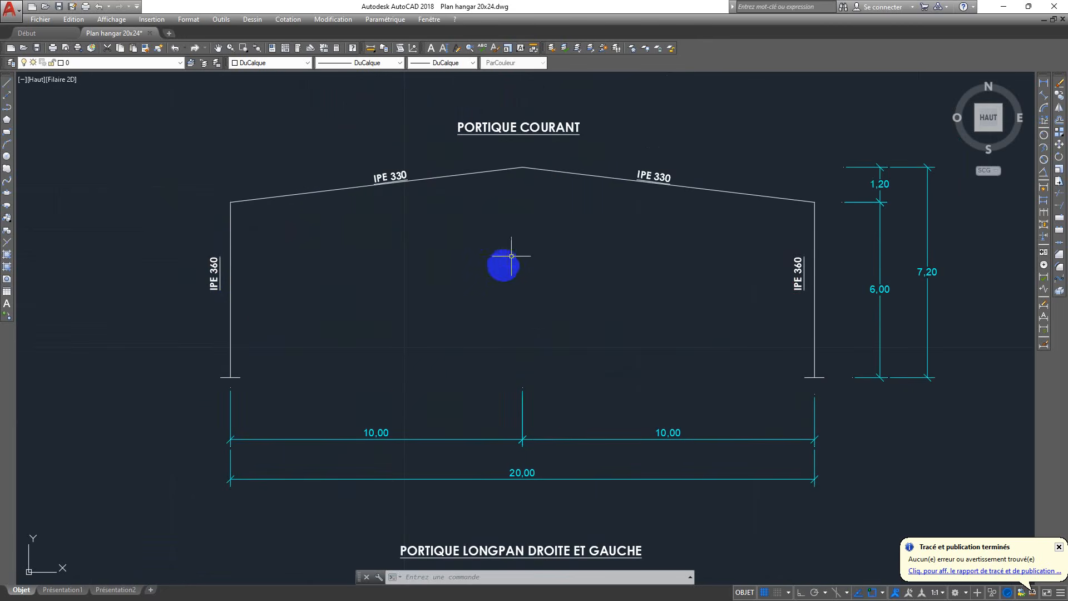
pyautogui.scroll(-2, 496, 278)
pyautogui.moveTo(496, 279); pyautogui.dragTo(415, 290, button='middle')
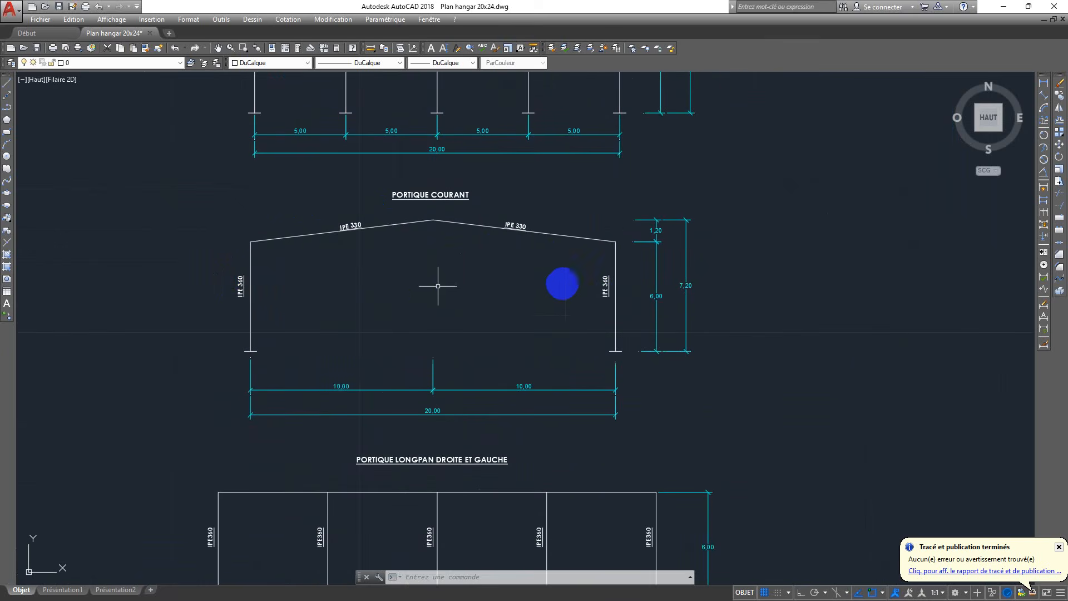
pyautogui.moveTo(500, 298); pyautogui.dragTo(557, 299, button='middle')
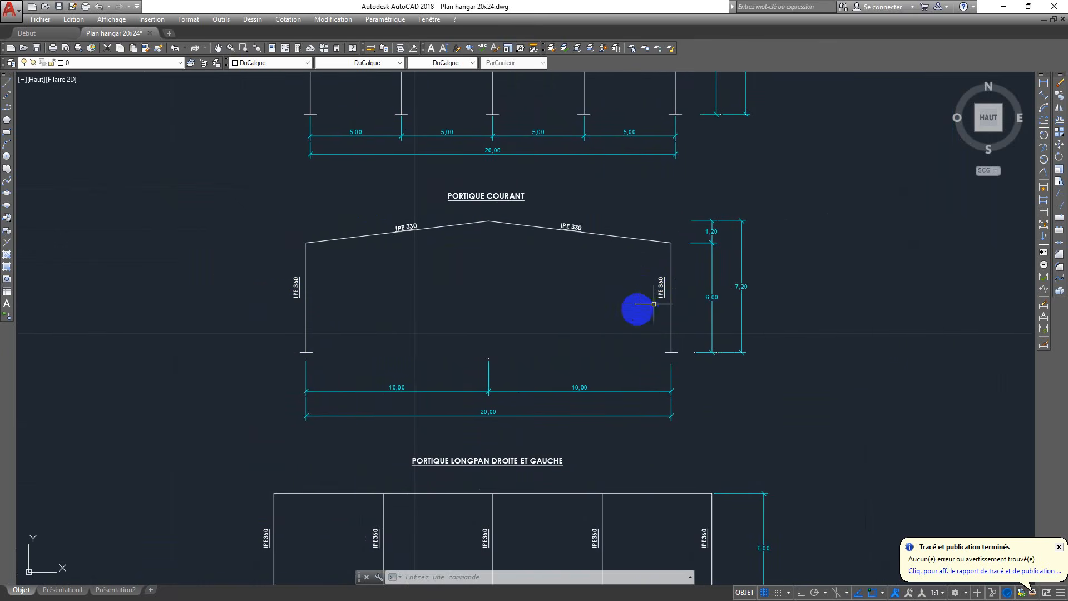
pyautogui.scroll(3, 501, 315)
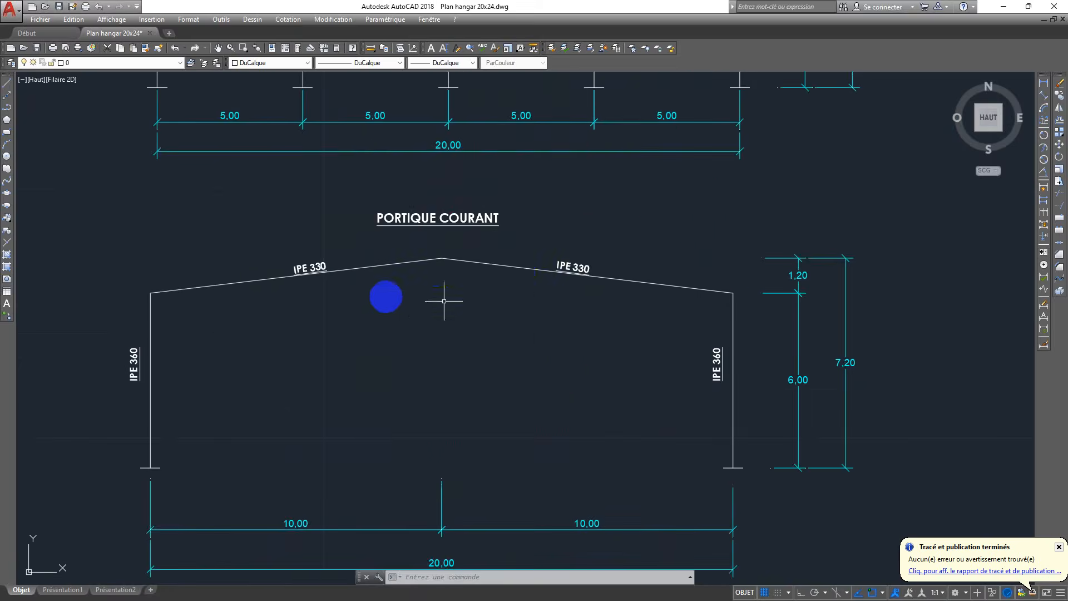
pyautogui.scroll(-5, 568, 286)
pyautogui.scroll(5, 508, 327)
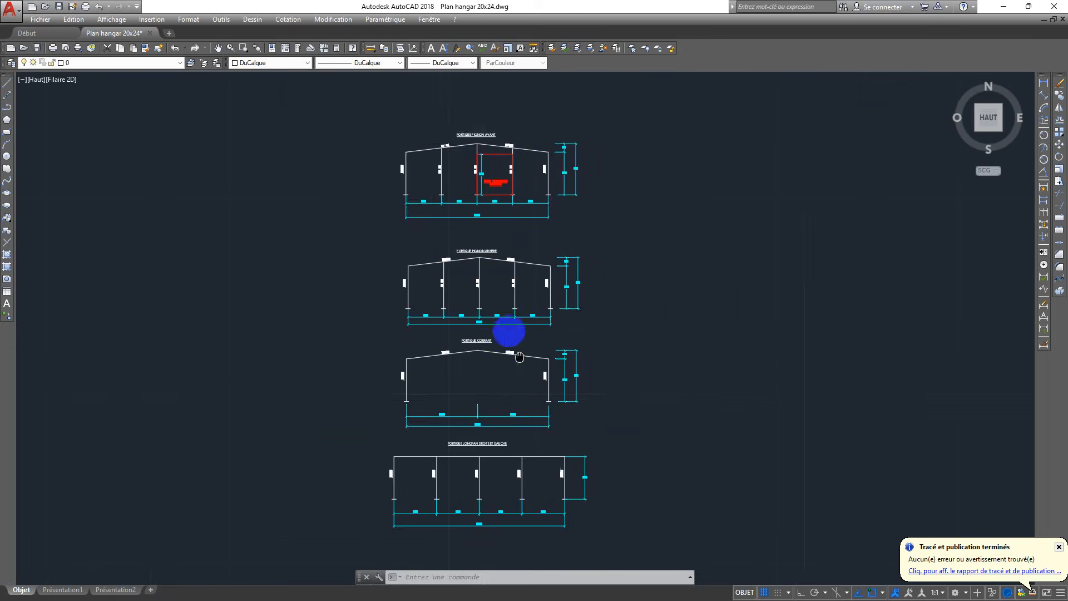
pyautogui.scroll(-5, 503, 293)
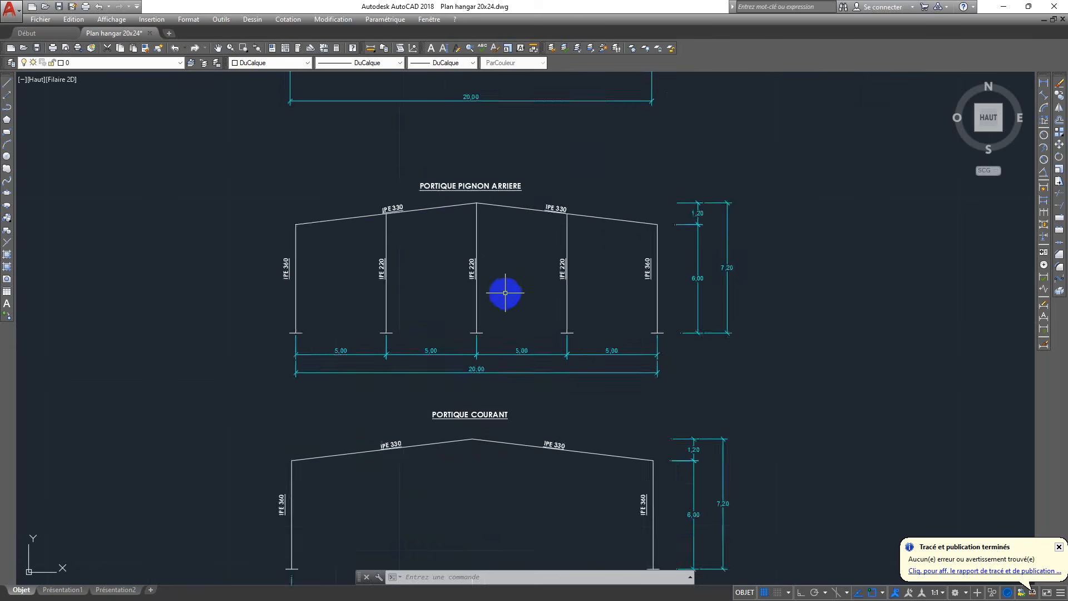
# Step: Examine the PORTIQUE PIGNON AVANT elevation, checking the posts, the PORTE D'OUVERTURE opening and the eave and ridge height dimensions
pyautogui.moveTo(511, 304); pyautogui.dragTo(489, 215, button='middle')
pyautogui.scroll(3, 469, 171)
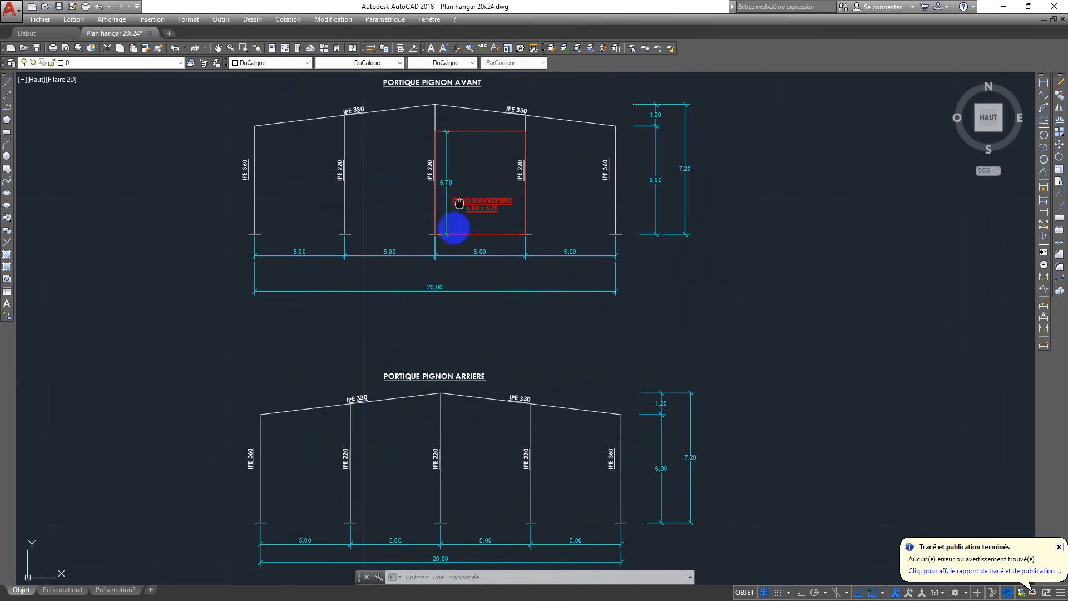
pyautogui.scroll(2, 440, 222)
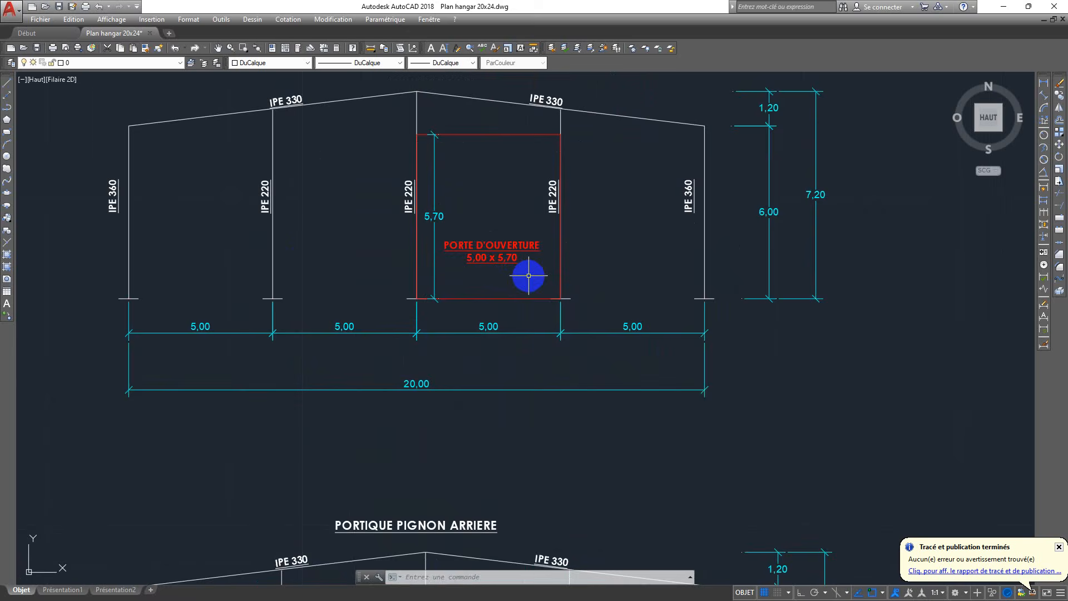
pyautogui.scroll(-2, 543, 258)
pyautogui.moveTo(441, 250); pyautogui.dragTo(406, 282, button='middle')
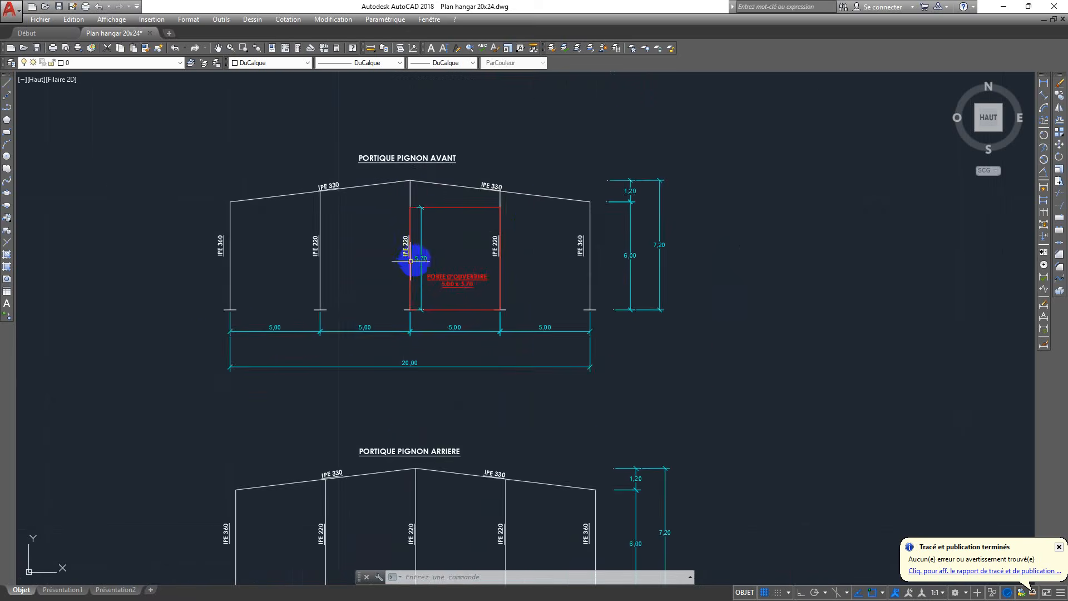
pyautogui.scroll(1, 410, 261)
pyautogui.scroll(-1, 492, 186)
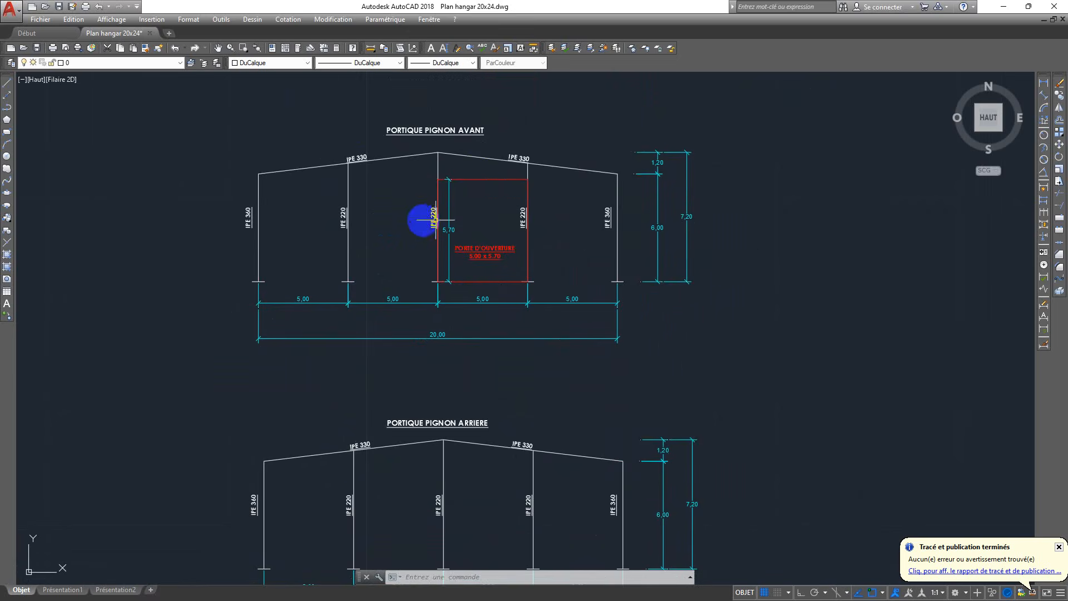
pyautogui.moveTo(424, 217); pyautogui.dragTo(401, 196, button='middle')
pyautogui.moveTo(620, 253); pyautogui.dragTo(532, 262, button='middle')
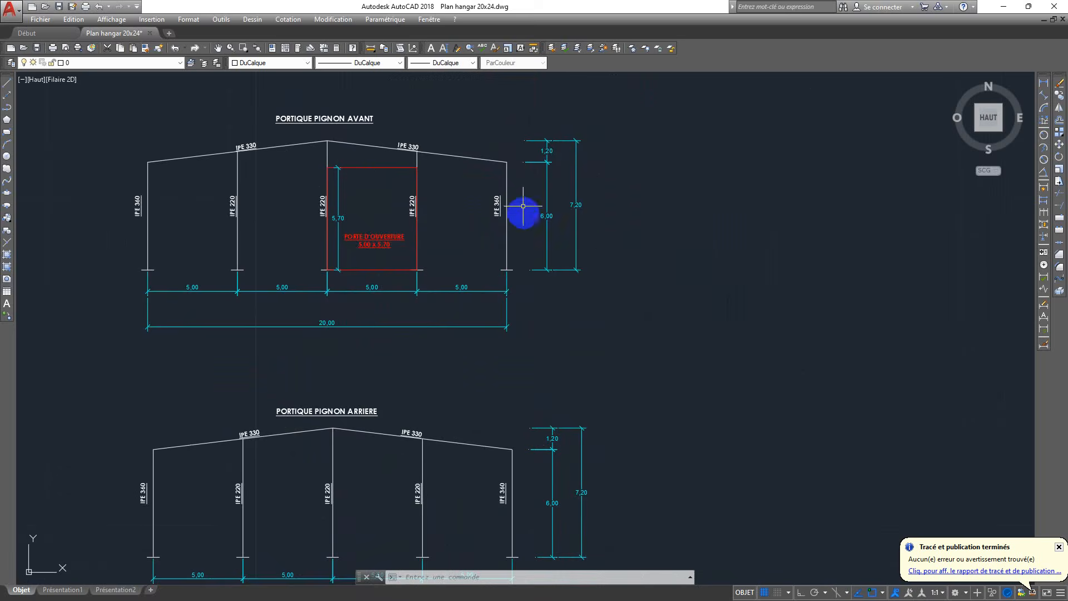
pyautogui.scroll(1, 524, 206)
pyautogui.moveTo(530, 222); pyautogui.dragTo(537, 270, button='middle')
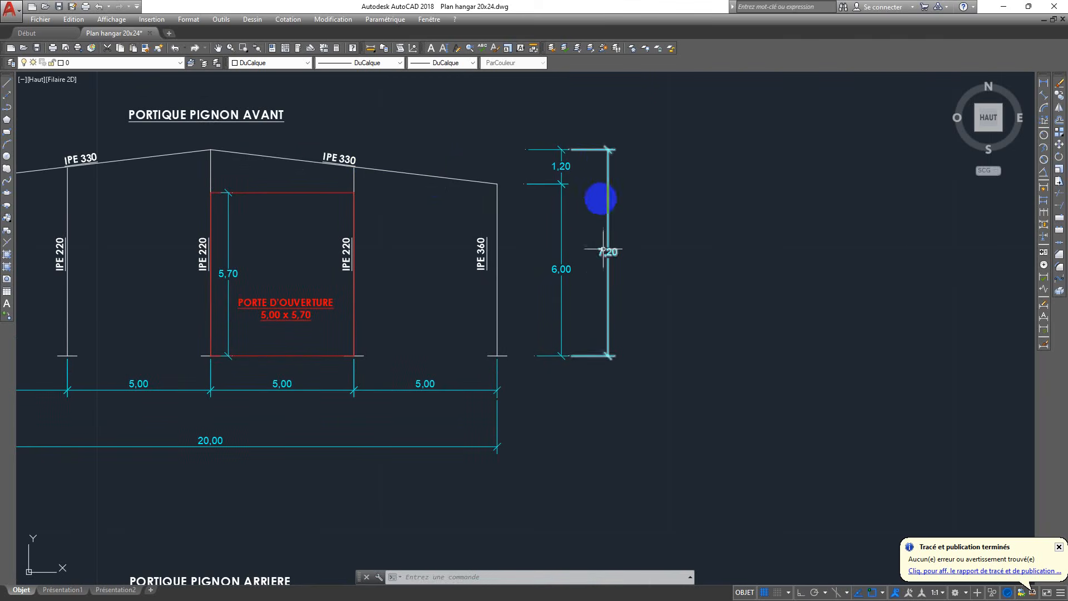
pyautogui.scroll(-2, 621, 308)
pyautogui.moveTo(618, 308); pyautogui.dragTo(579, 273, button='middle')
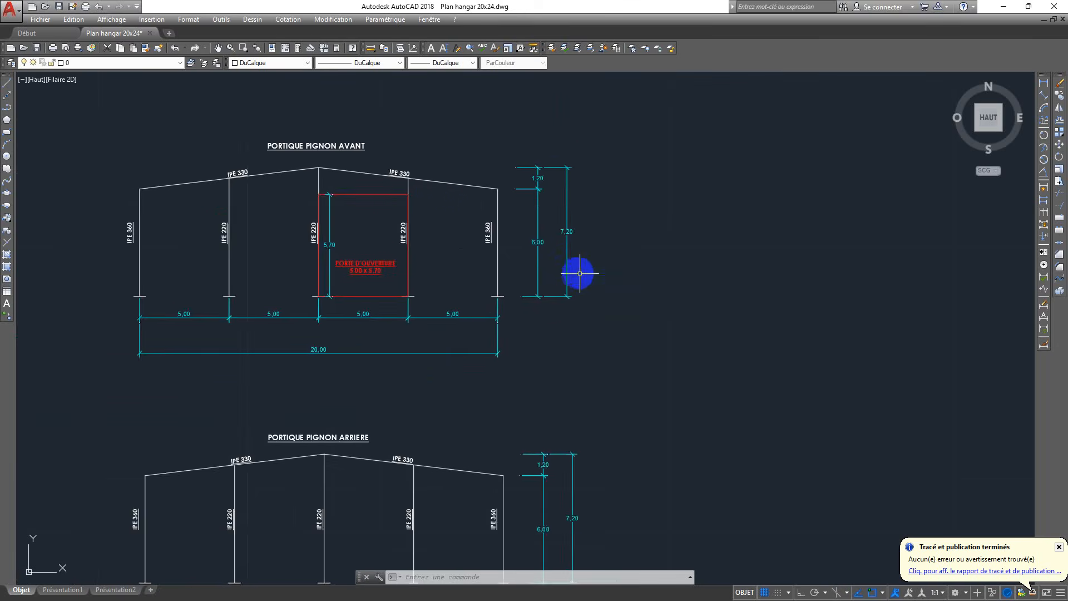
pyautogui.scroll(-3, 580, 273)
# Step: Switch to the project specification PDF in Adobe Reader and read the design codes, steel strength and permanent loads on page 2
pyautogui.click(1004, 6)
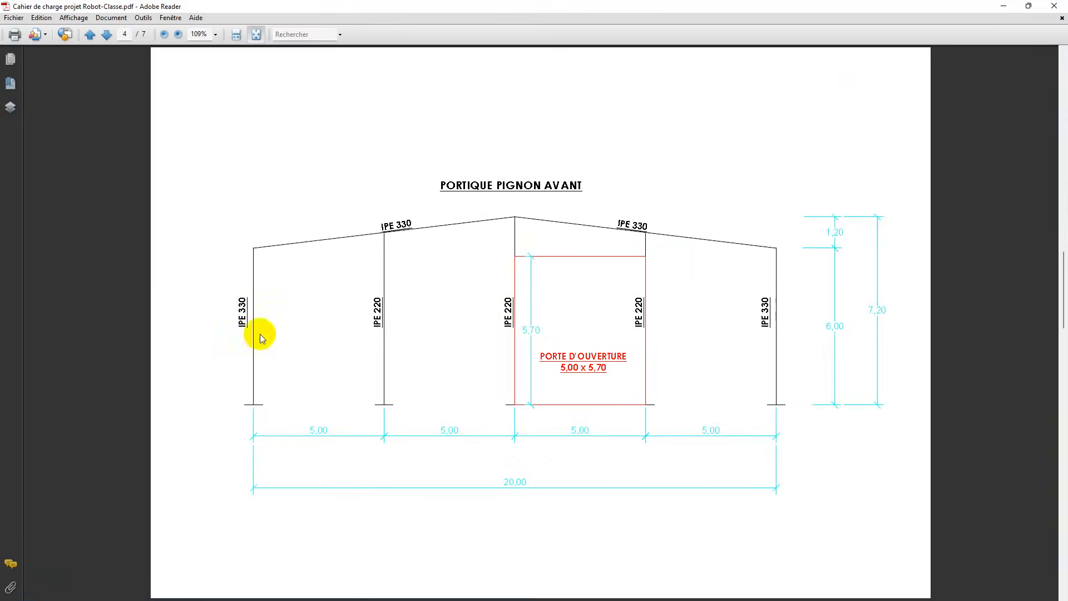
pyautogui.scroll(3, 399, 135)
pyautogui.scroll(-1, 475, 208)
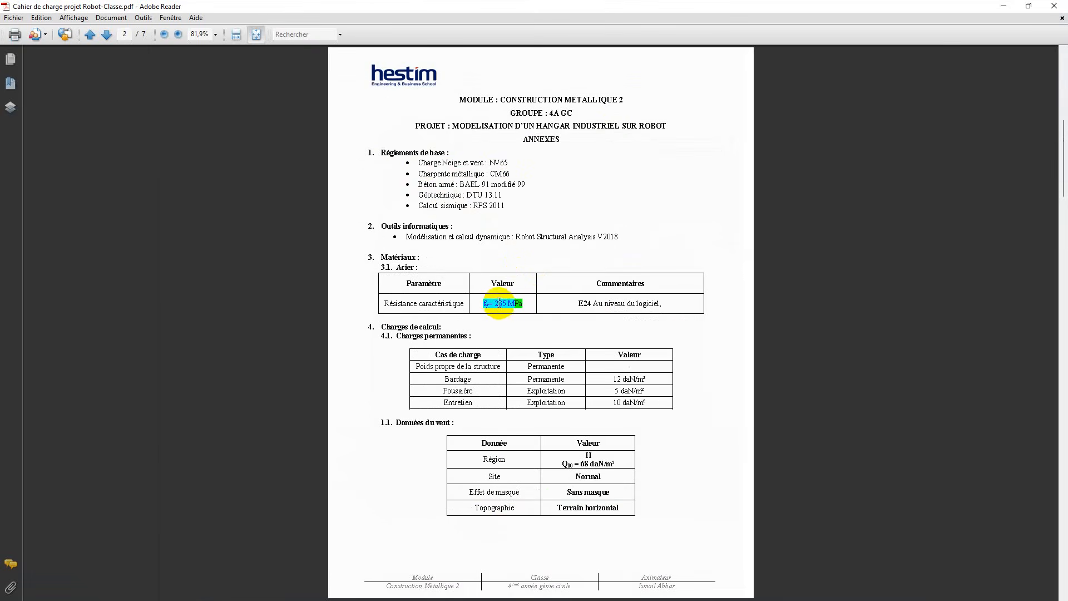
pyautogui.click(409, 310)
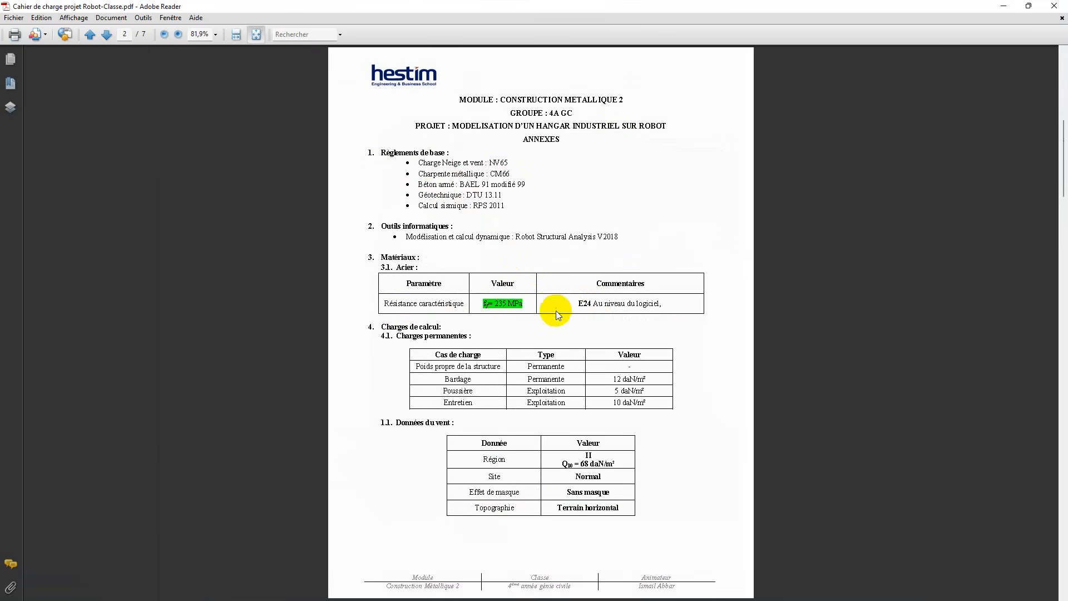
pyautogui.moveTo(522, 306); pyautogui.dragTo(496, 311)
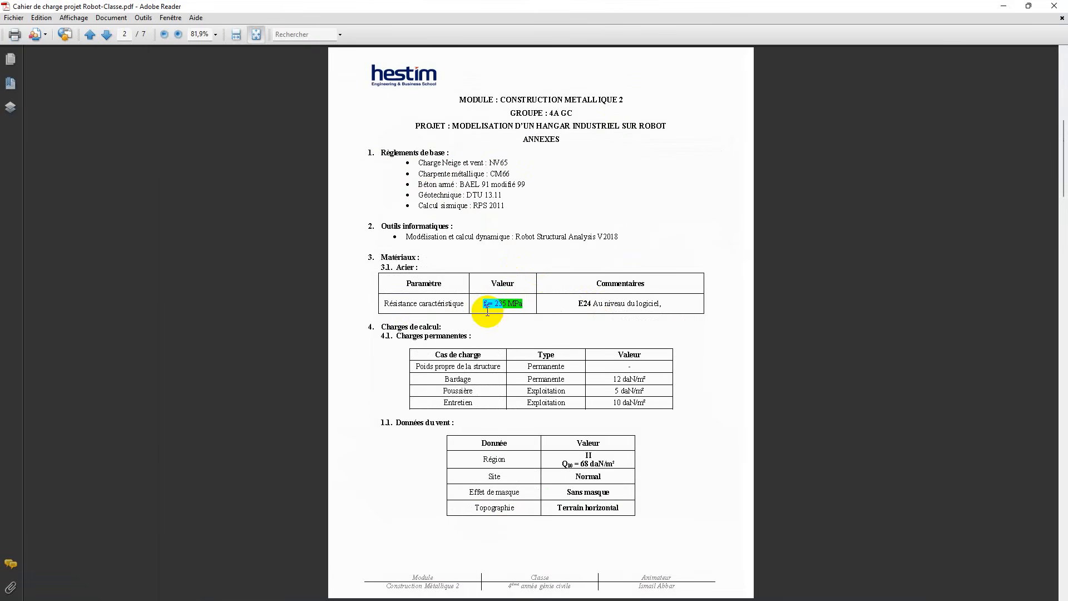
pyautogui.click(610, 303)
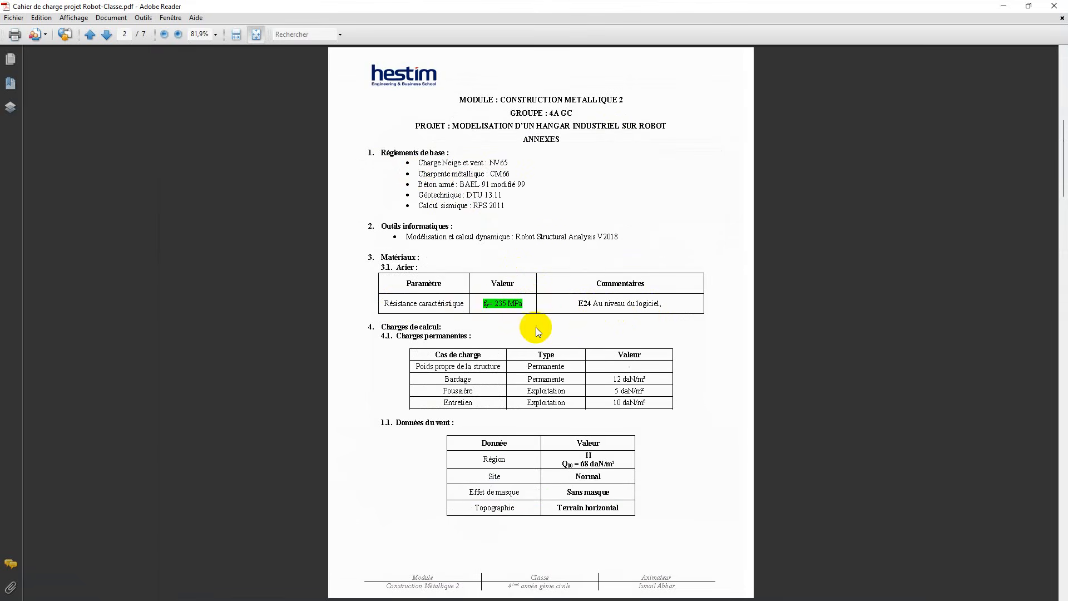
pyautogui.moveTo(492, 307)
pyautogui.mouseDown()
pyautogui.moveTo(482, 314)
pyautogui.moveTo(506, 315)
pyautogui.mouseUp()
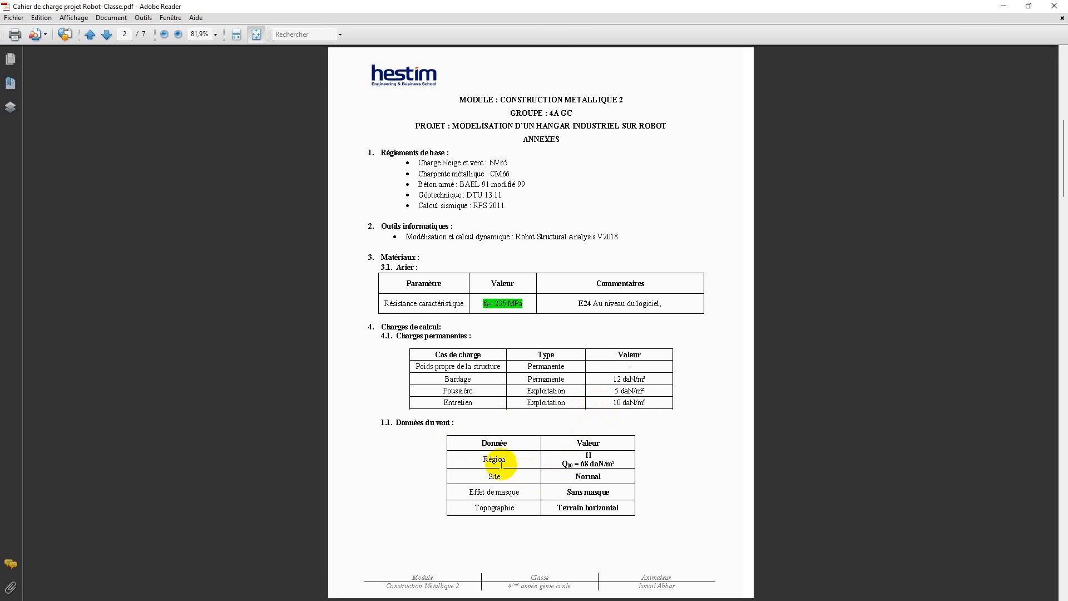
# Step: Read the wind data table on page 2, covering region, site, masking effect and topography
pyautogui.moveTo(599, 463); pyautogui.dragTo(561, 464)
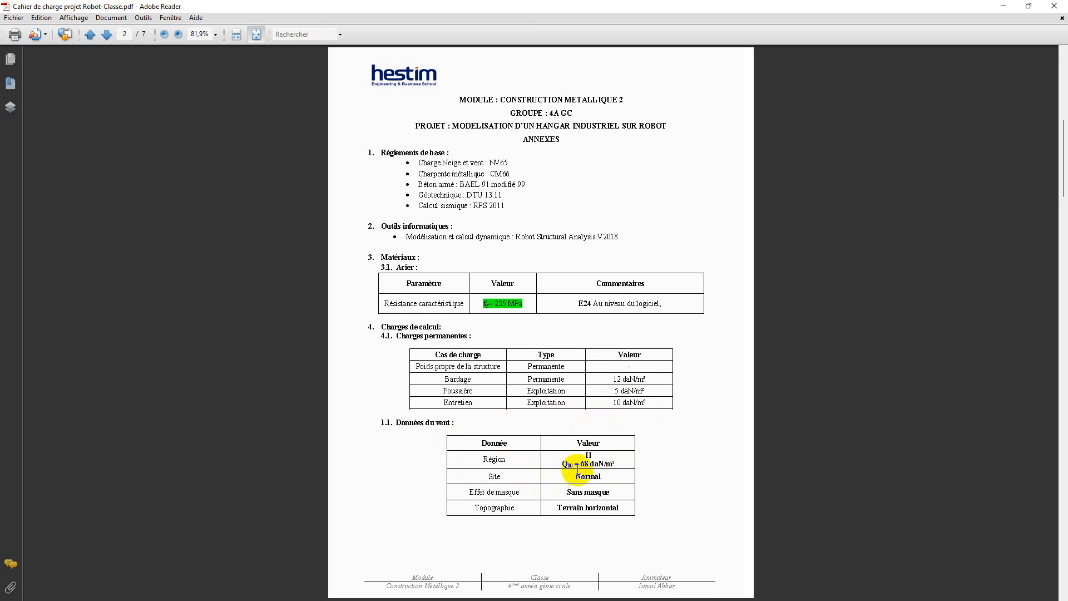
pyautogui.moveTo(570, 468); pyautogui.dragTo(583, 472)
pyautogui.click(615, 468)
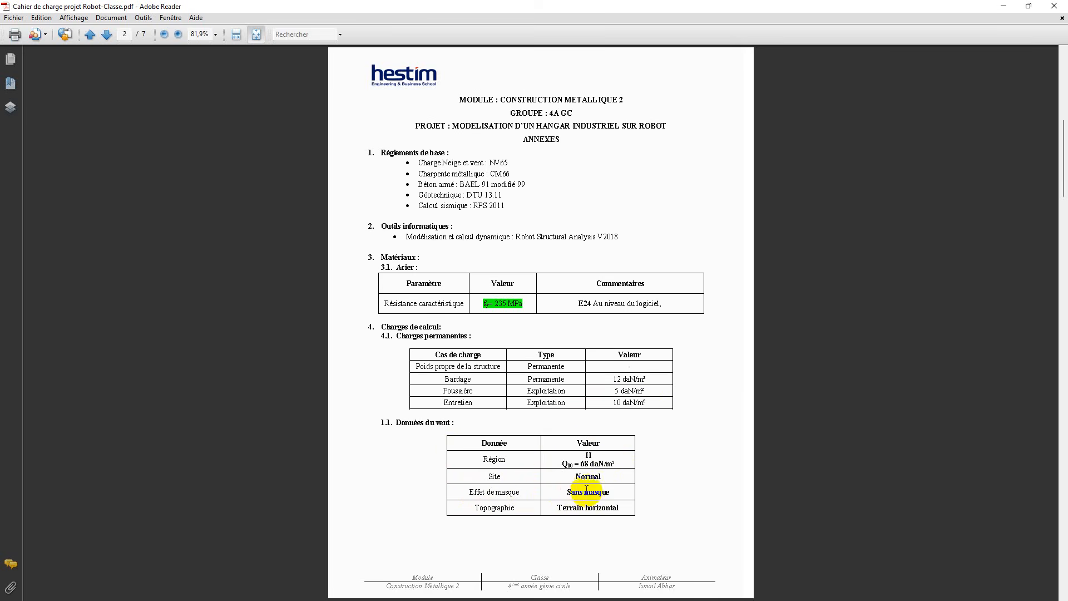
pyautogui.click(563, 486)
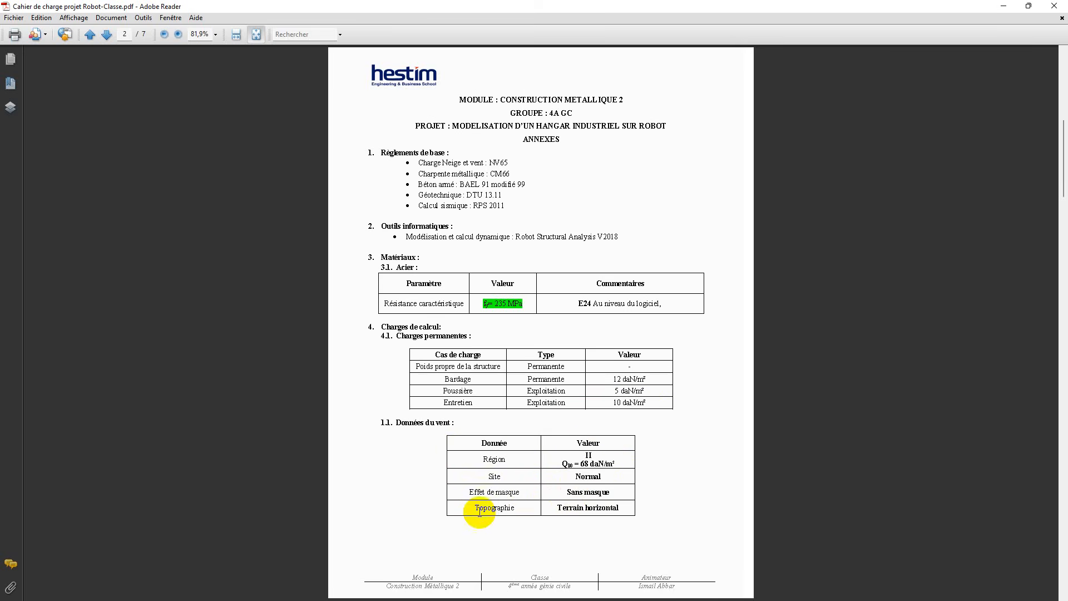
pyautogui.moveTo(585, 507); pyautogui.dragTo(591, 511)
pyautogui.click(621, 510)
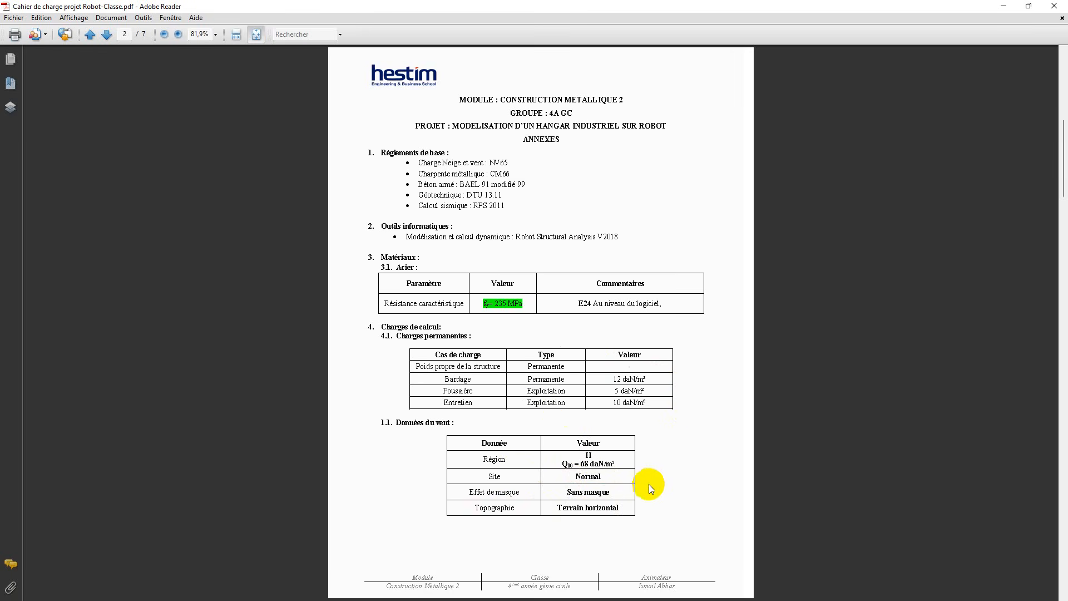
# Step: Review the geometry and profile tables on page 3, including purlin and girt spacing, and switch to Robot Structural Analysis
pyautogui.scroll(-2, 571, 446)
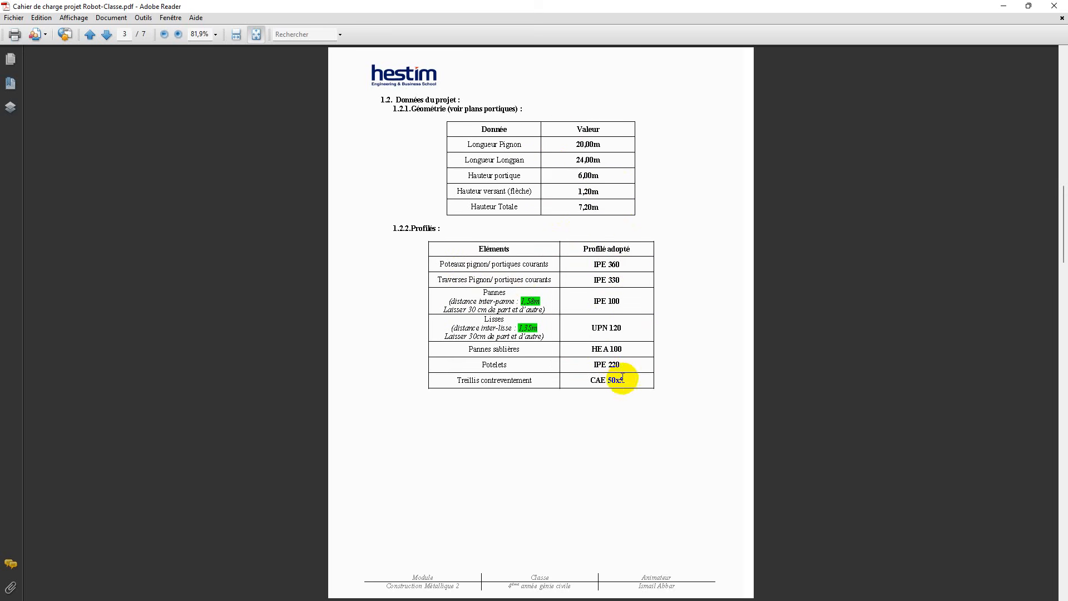
pyautogui.moveTo(538, 328); pyautogui.dragTo(516, 329)
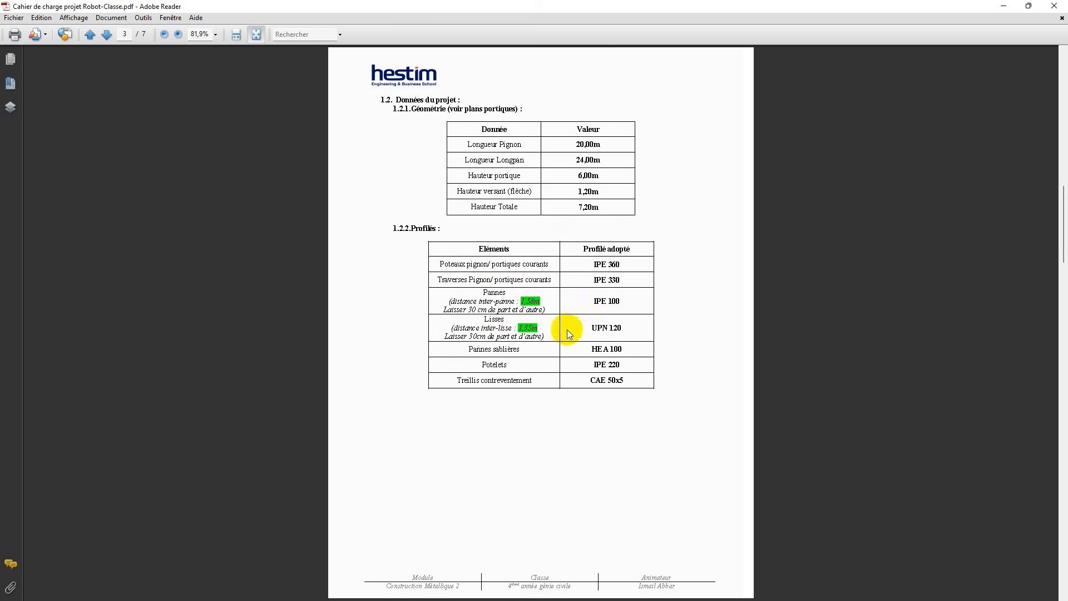
pyautogui.click(501, 334)
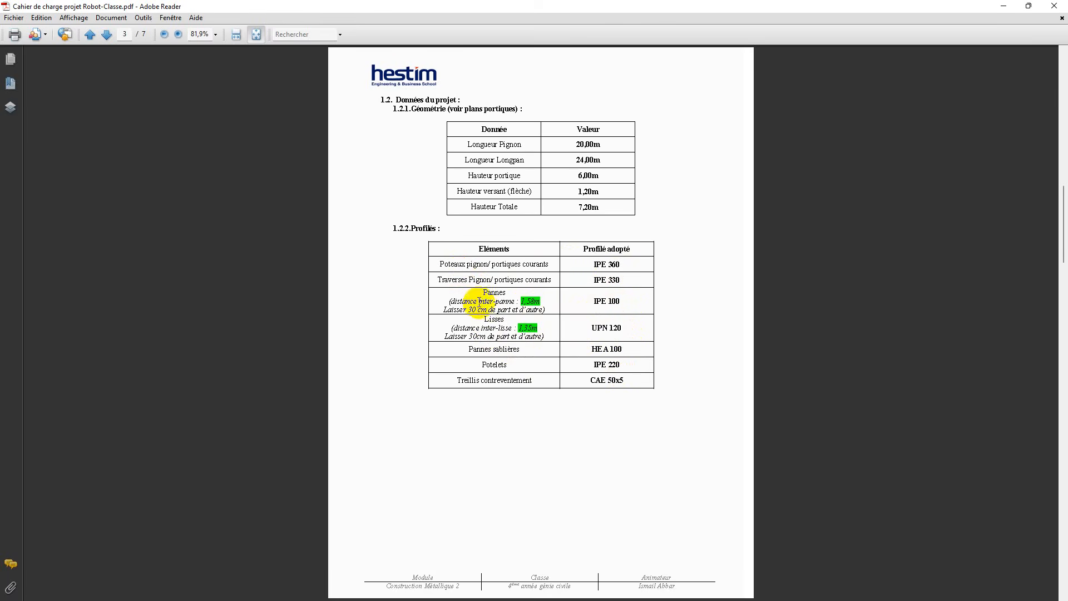
pyautogui.doubleClick(531, 323)
pyautogui.scroll(-1, 490, 352)
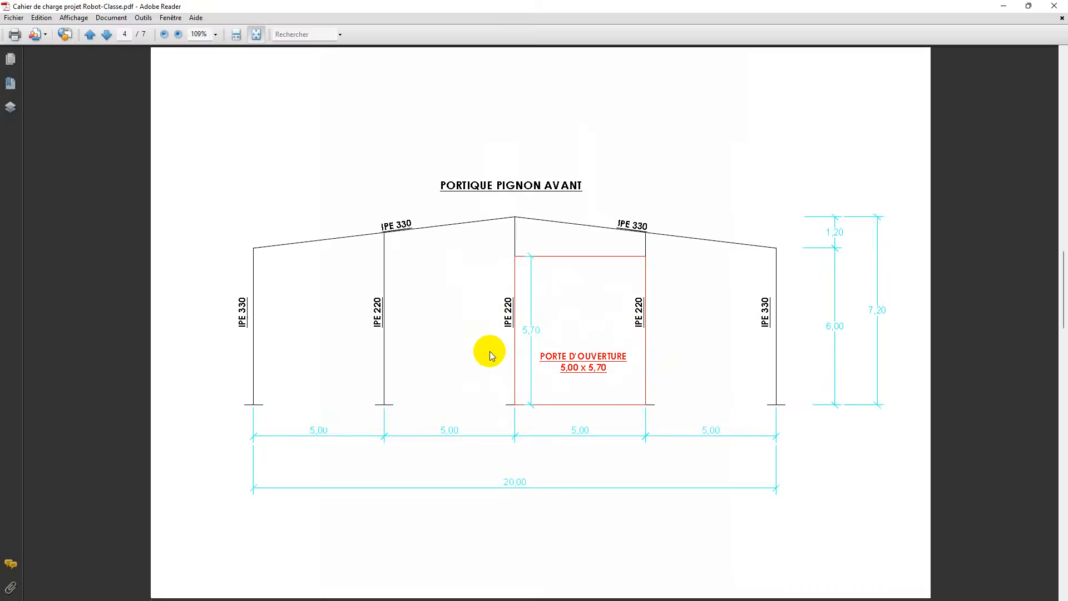
pyautogui.click(1004, 7)
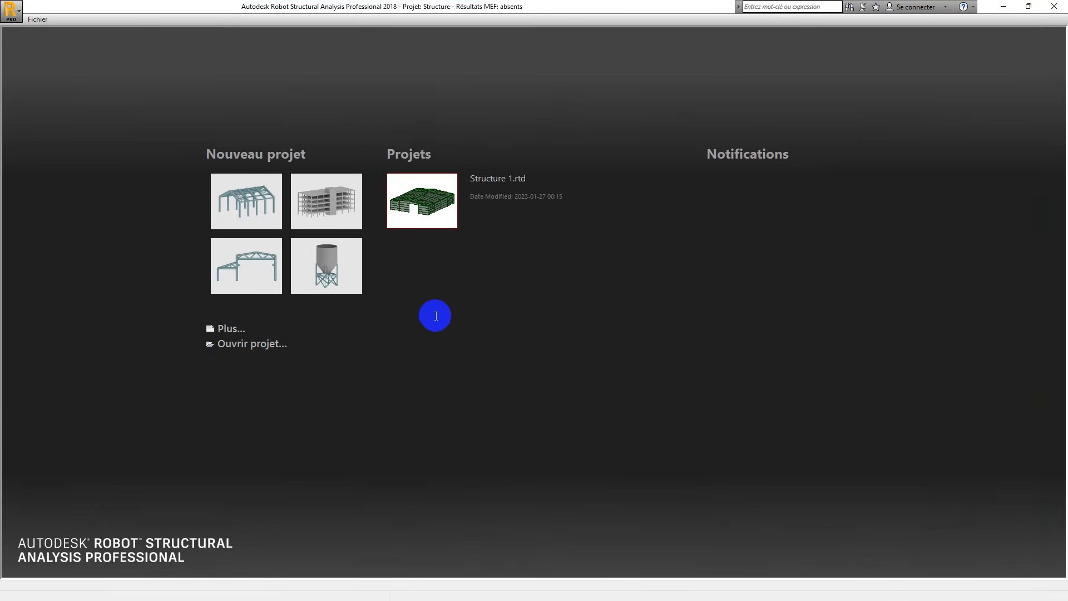
# Step: Start a new 3D frame project and turn off pointer snapping to the grid (Grille)
pyautogui.click(245, 197)
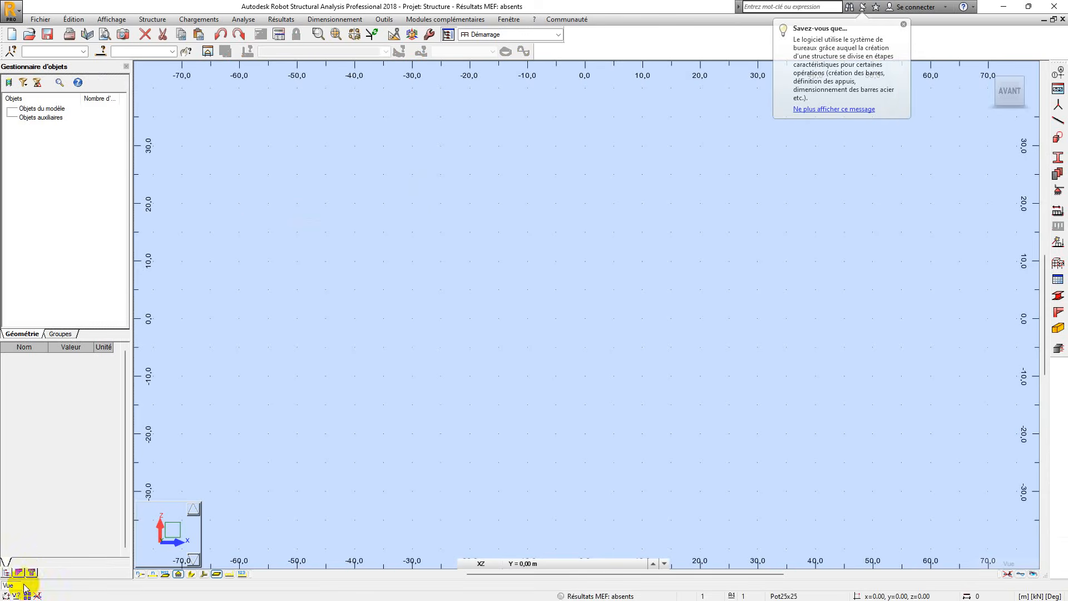
pyautogui.click(7, 596)
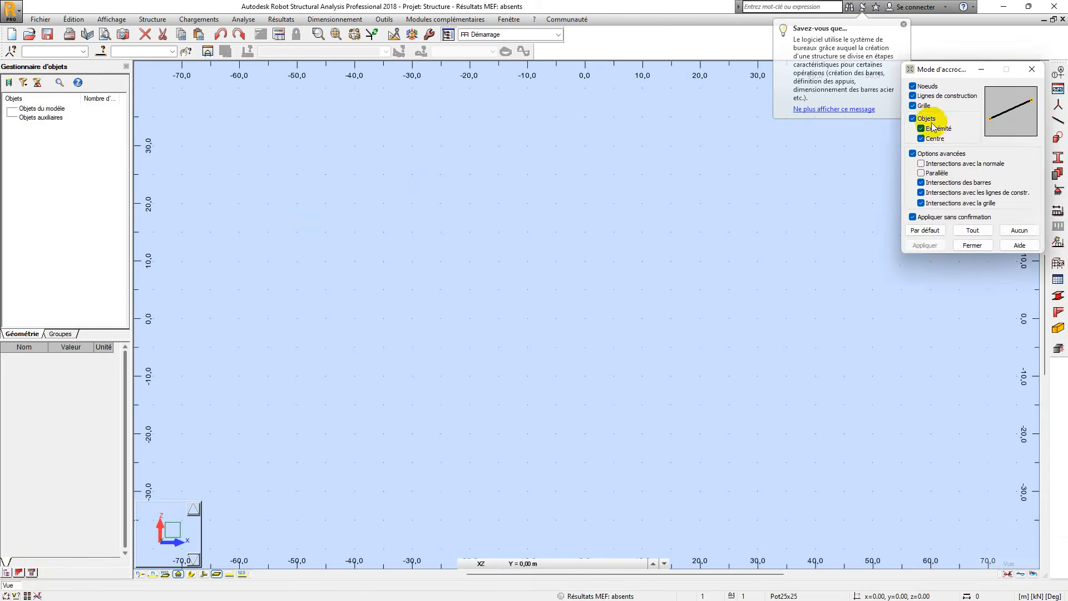
pyautogui.click(969, 246)
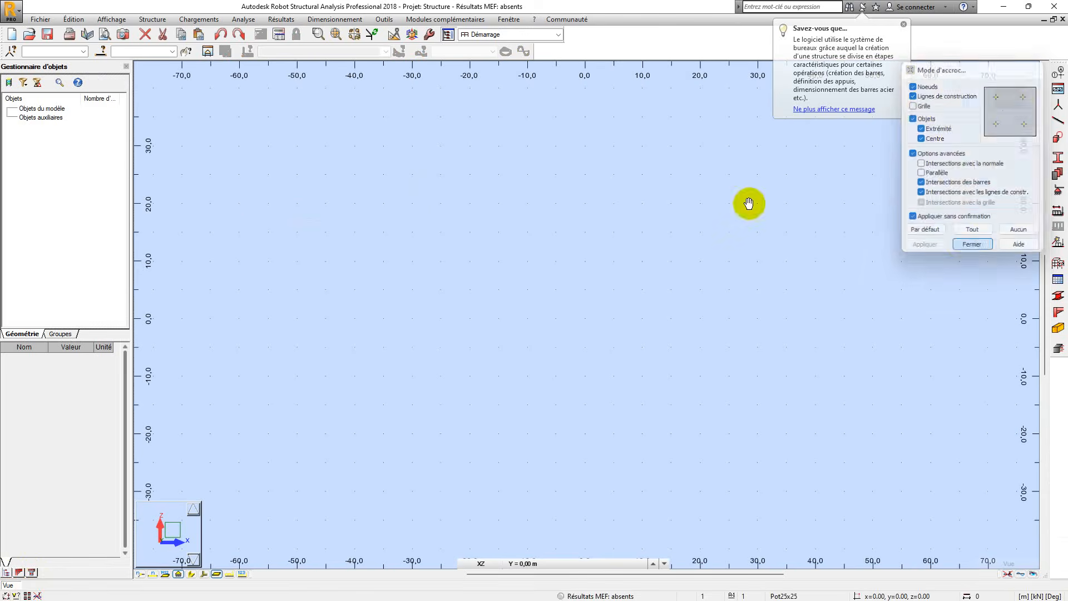
pyautogui.click(904, 25)
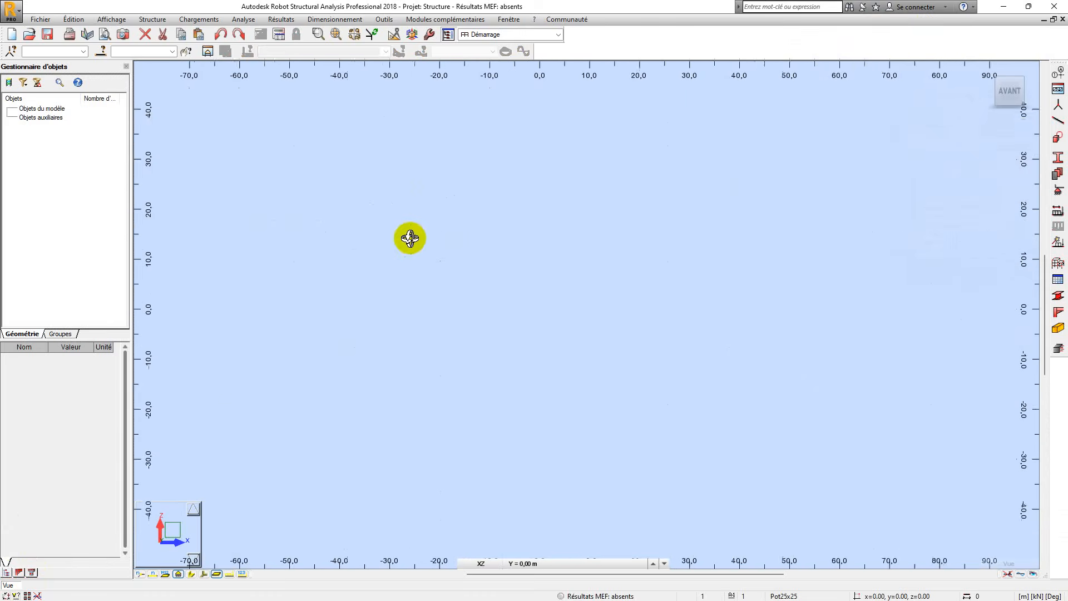
# Step: Save the project as "Projet de classe CM2" in the Projet de classe folder
pyautogui.click(41, 20)
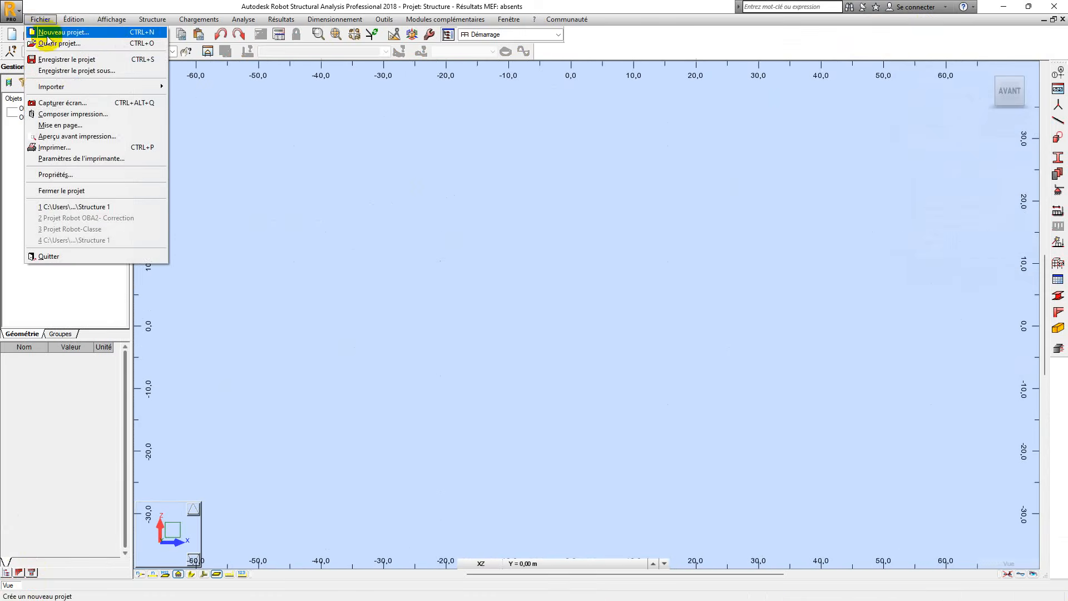
pyautogui.click(208, 63)
pyautogui.click(47, 34)
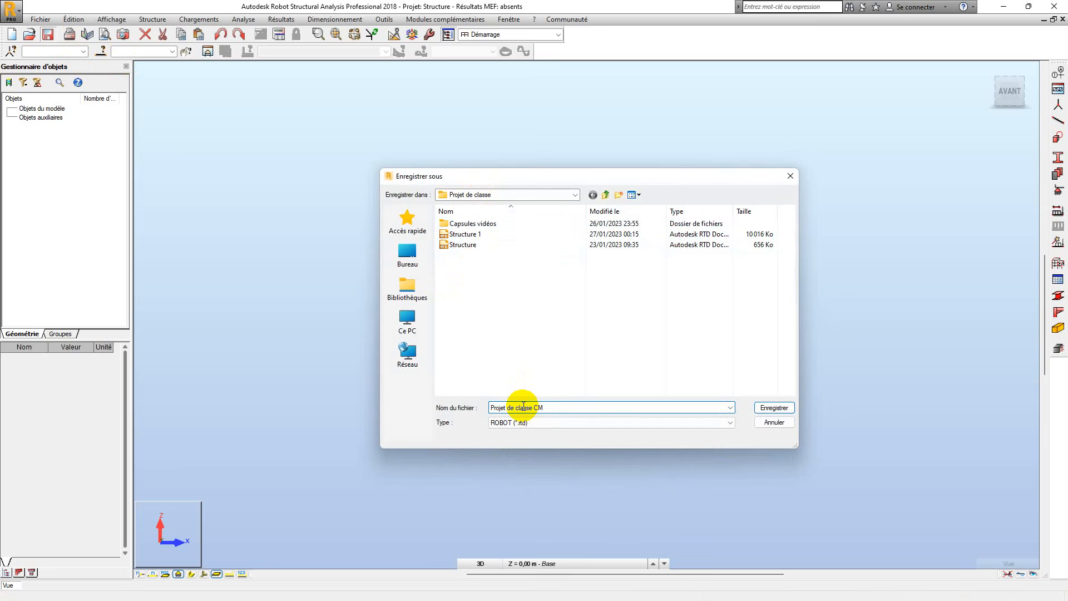
pyautogui.click(764, 408)
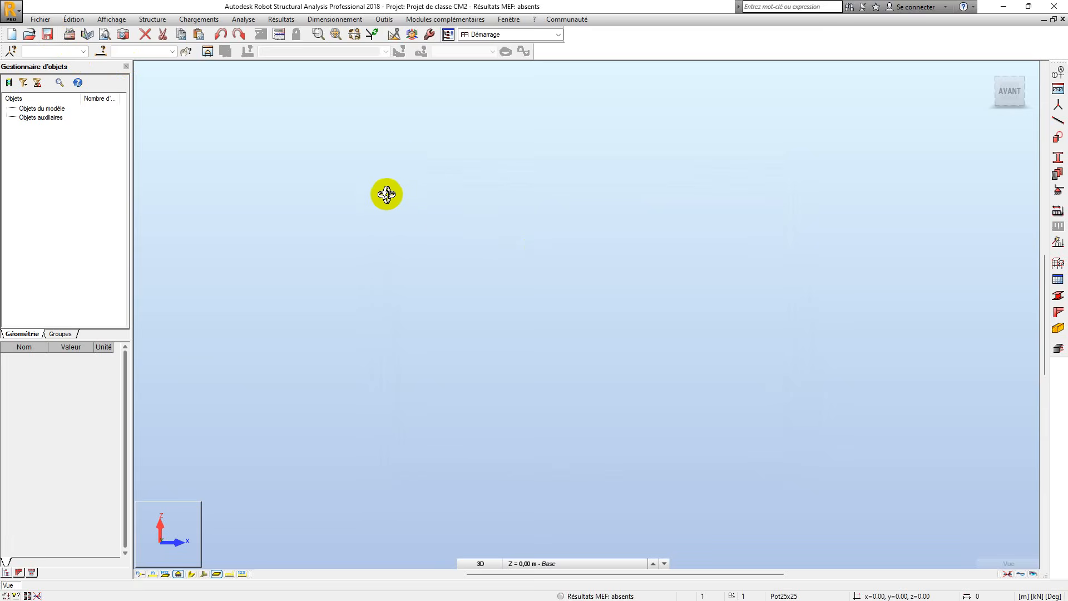
# Step: Open the job preferences and set the force unit to daN in the units and formats settings
pyautogui.click(389, 20)
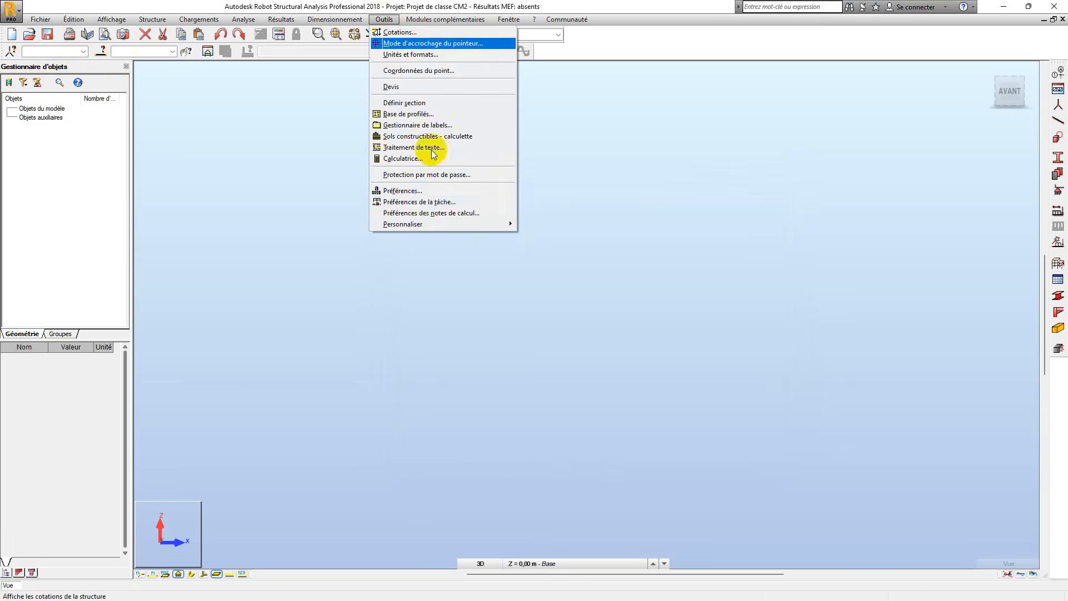
pyautogui.click(428, 203)
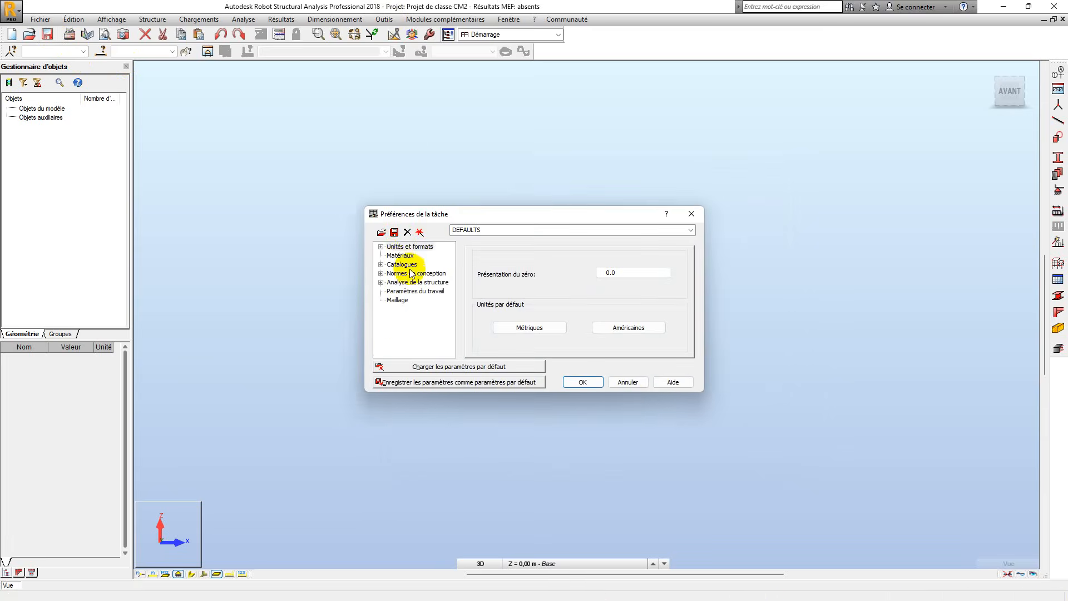
pyautogui.click(382, 247)
pyautogui.click(412, 255)
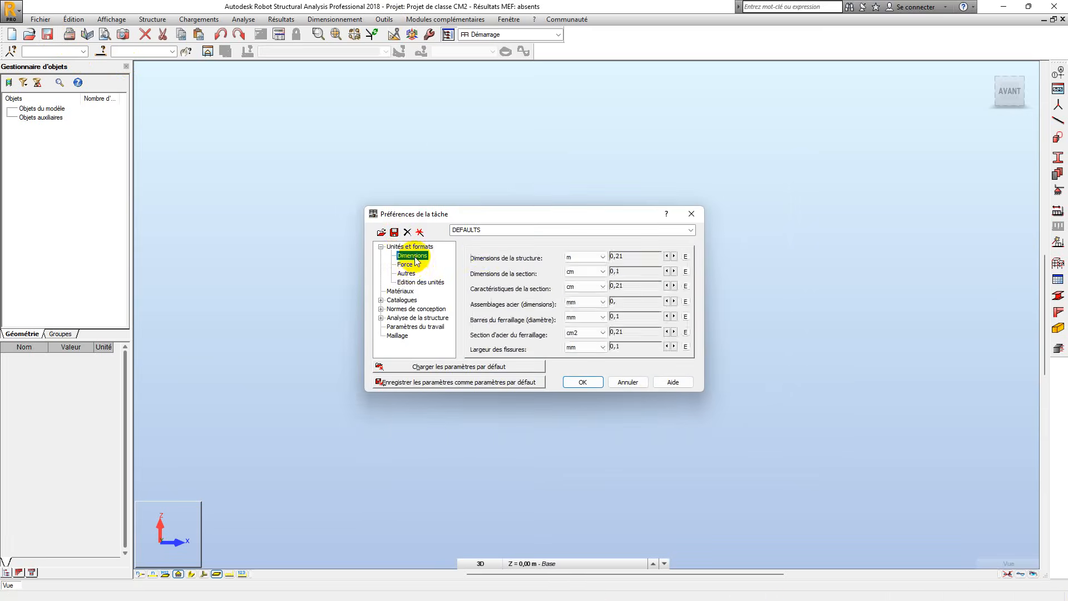
pyautogui.click(406, 264)
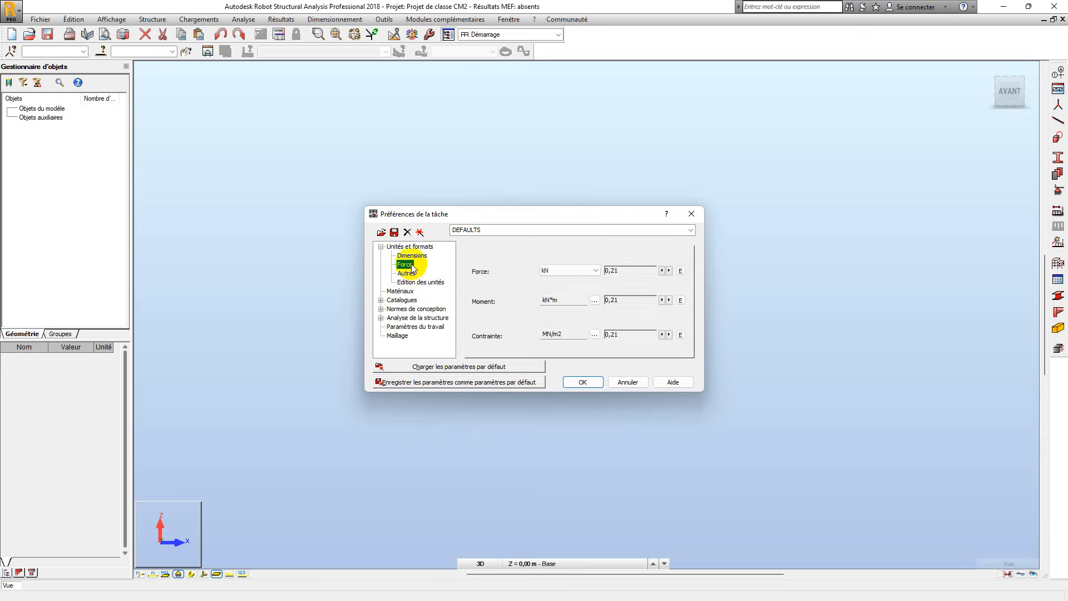
pyautogui.click(566, 271)
pyautogui.click(554, 280)
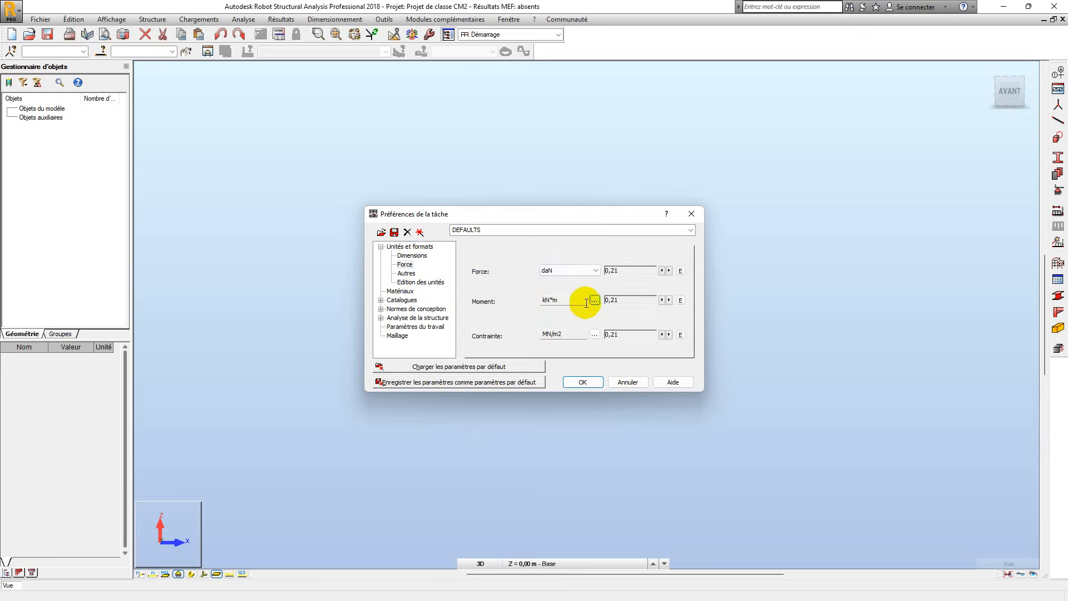
# Step: Set the moment unit to daN*m by choosing daN as its force unit
pyautogui.click(595, 301)
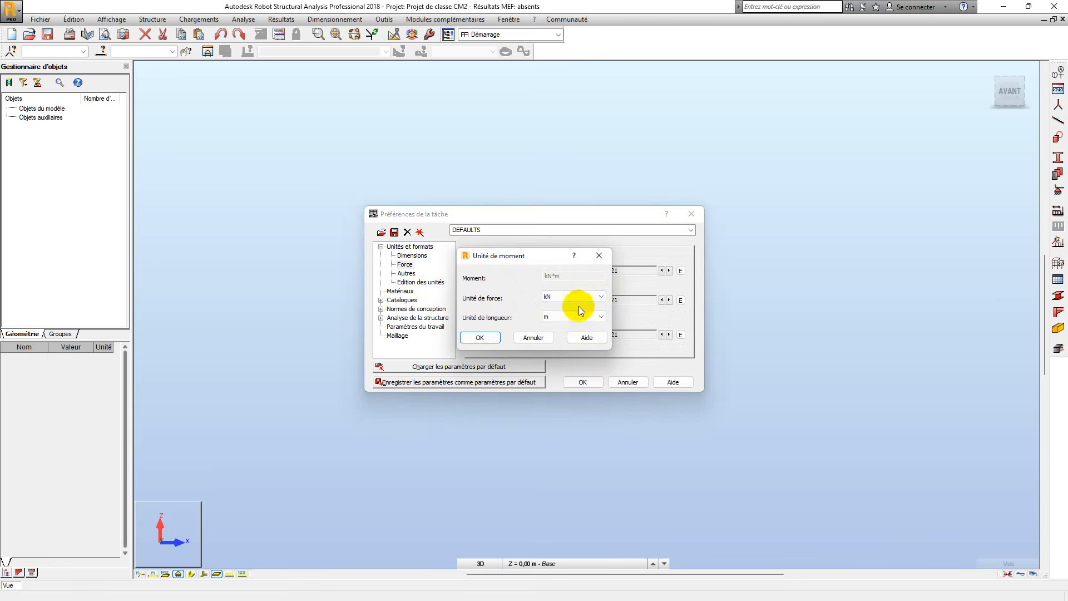
pyautogui.click(600, 258)
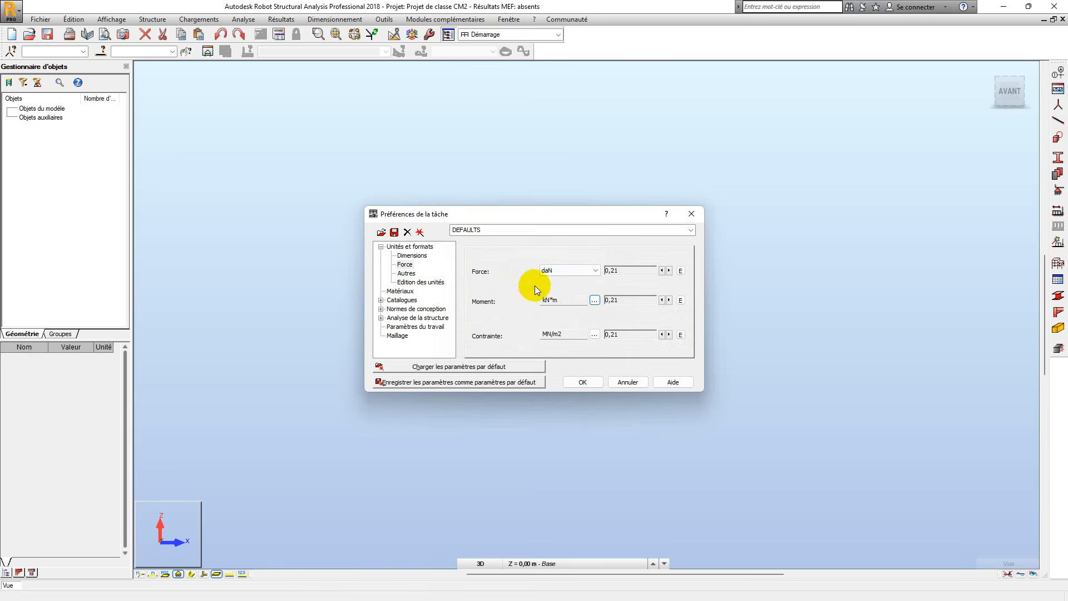
pyautogui.click(594, 301)
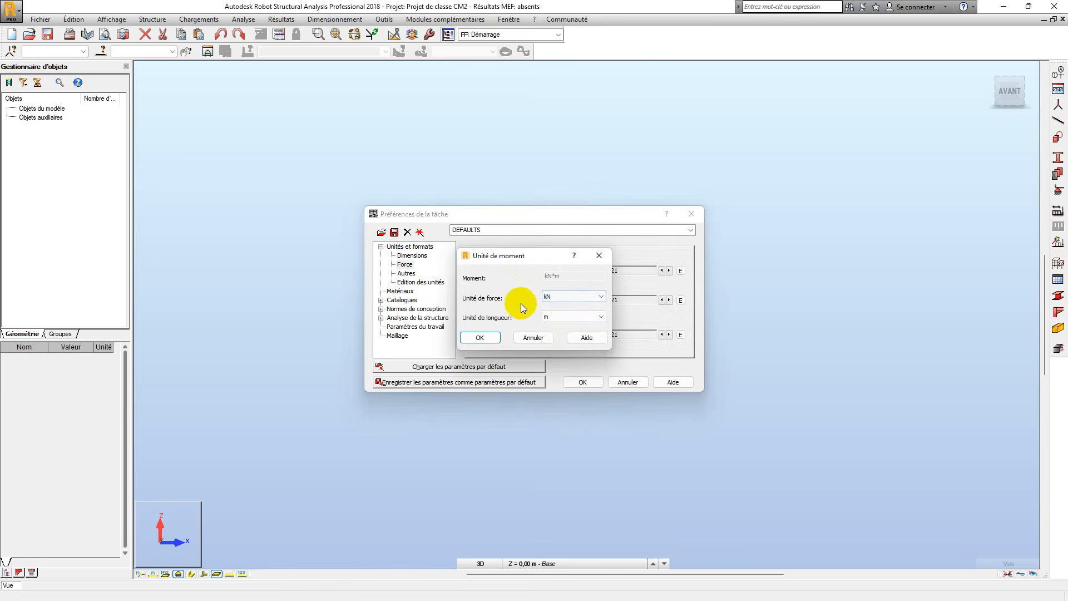
pyautogui.click(582, 301)
pyautogui.click(573, 313)
pyautogui.click(490, 338)
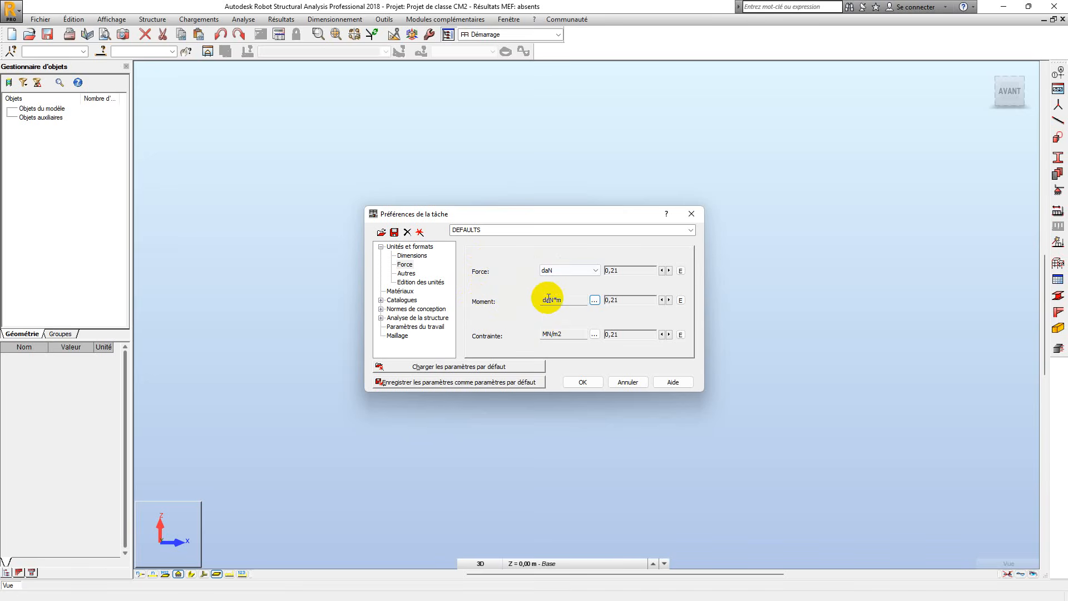
# Step: Set the linear displacement unit to mm with two decimal places
pyautogui.click(406, 274)
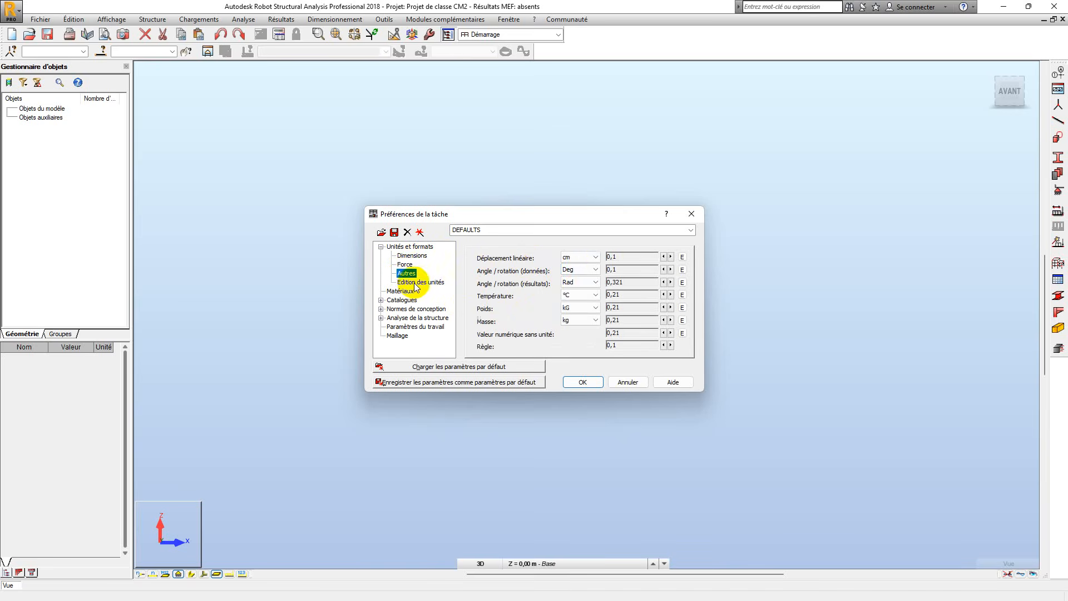
pyautogui.click(596, 257)
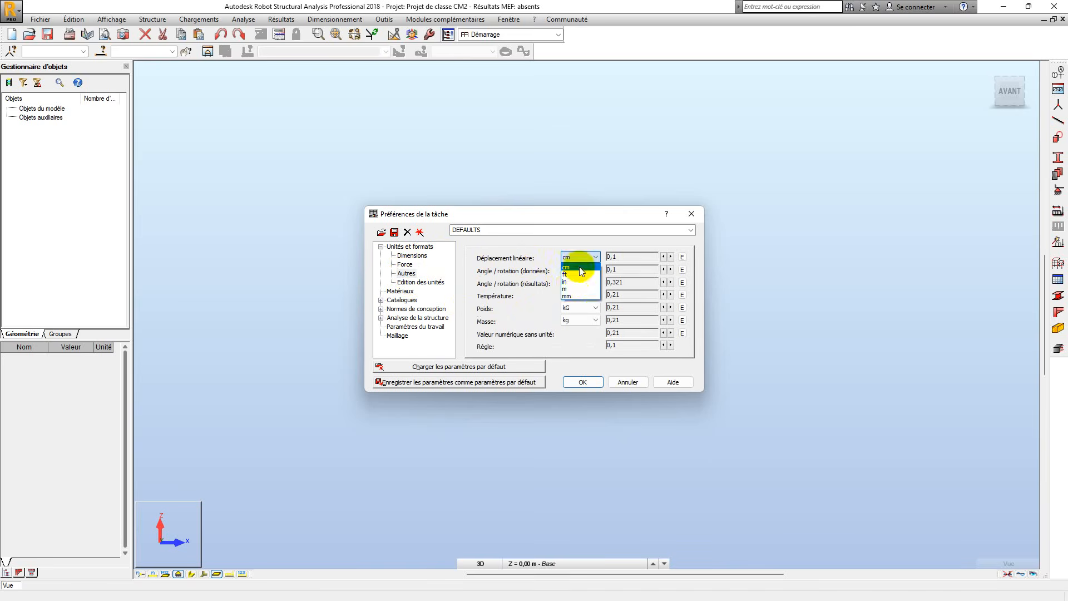
pyautogui.click(573, 292)
pyautogui.click(670, 257)
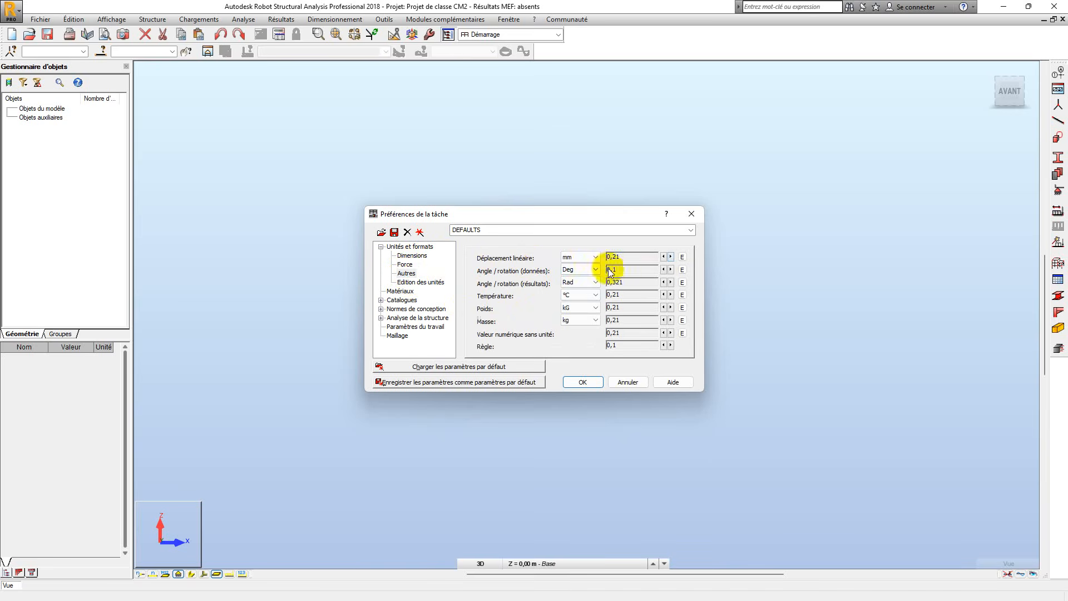
# Step: Review the unit editing and default French materials settings, and inspect the characteristic resistance in the ACIER definition without changing it
pyautogui.click(421, 282)
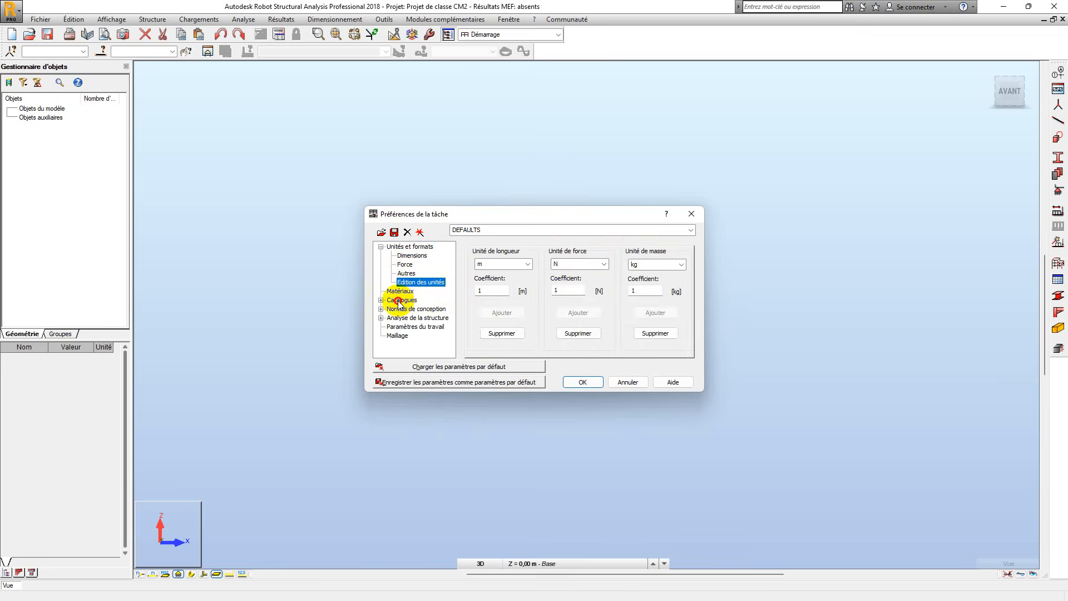
pyautogui.click(400, 300)
pyautogui.click(400, 291)
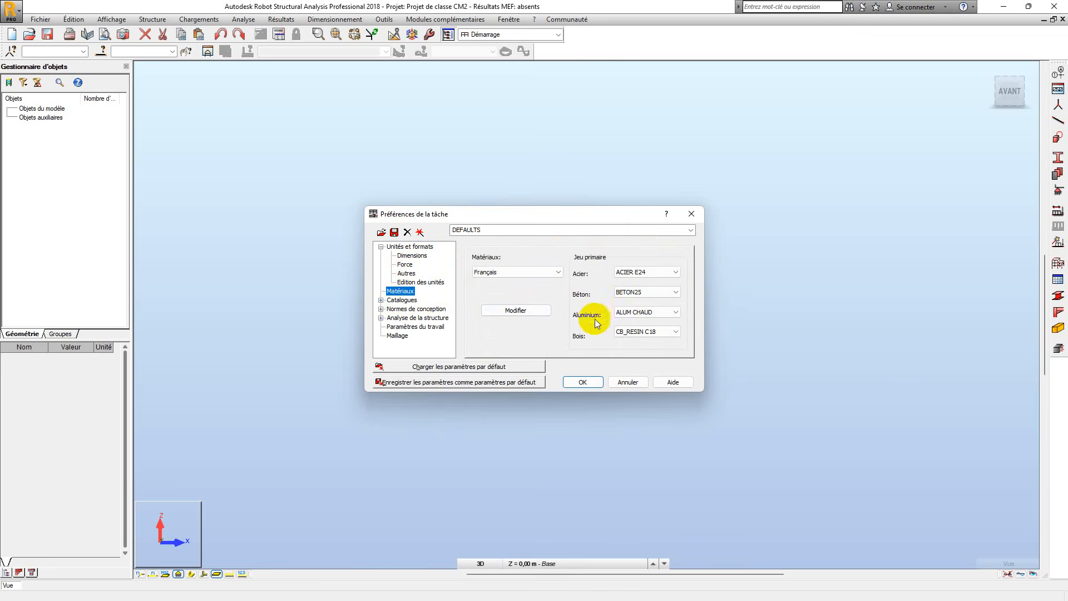
pyautogui.click(664, 293)
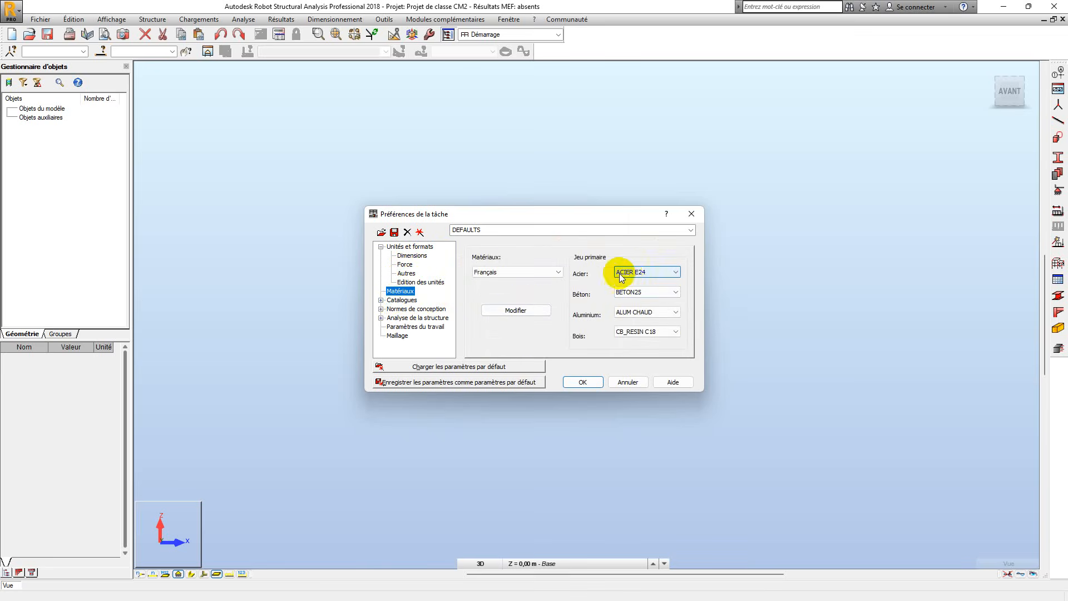
pyautogui.click(532, 310)
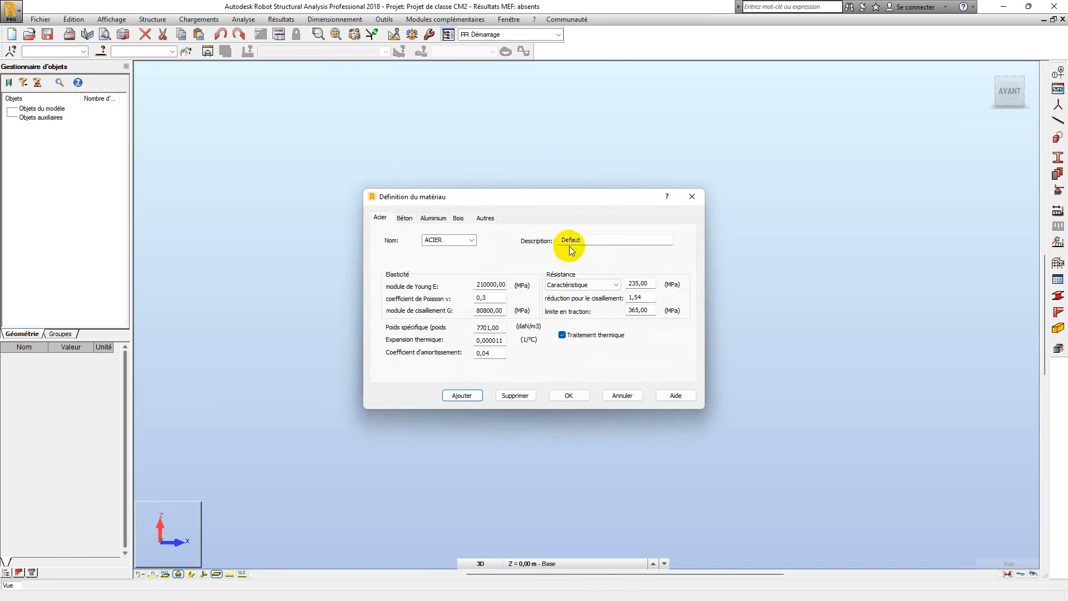
pyautogui.click(635, 284)
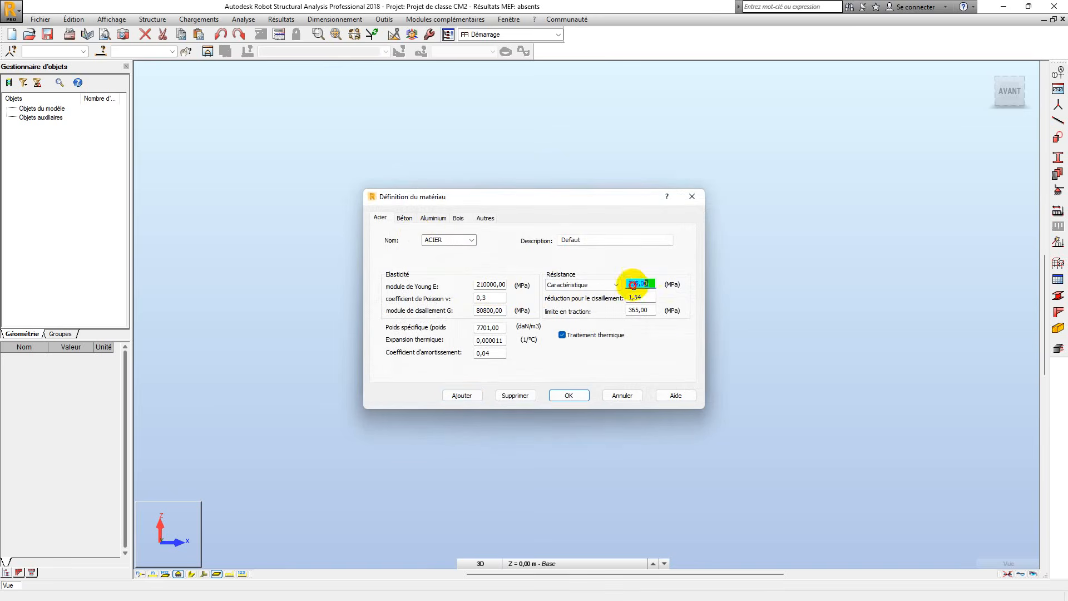
pyautogui.click(691, 197)
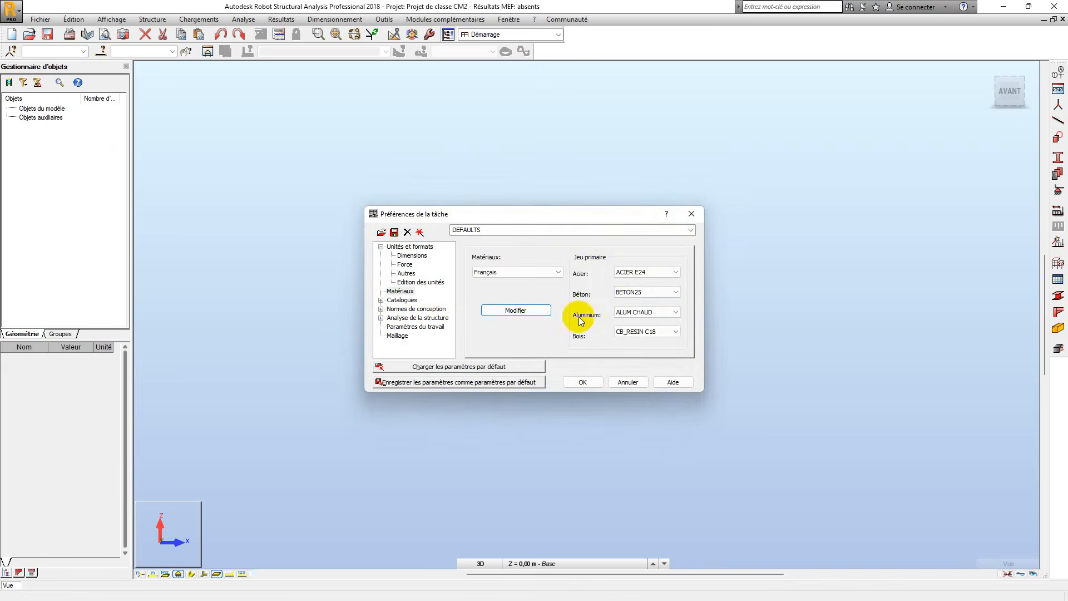
# Step: Set the design codes to NF EN 1993-1-8:2005 for steel connections, BAEL 91 mod. 99 for reinforced concrete and DTU 13.12 for geotechnics
pyautogui.click(403, 309)
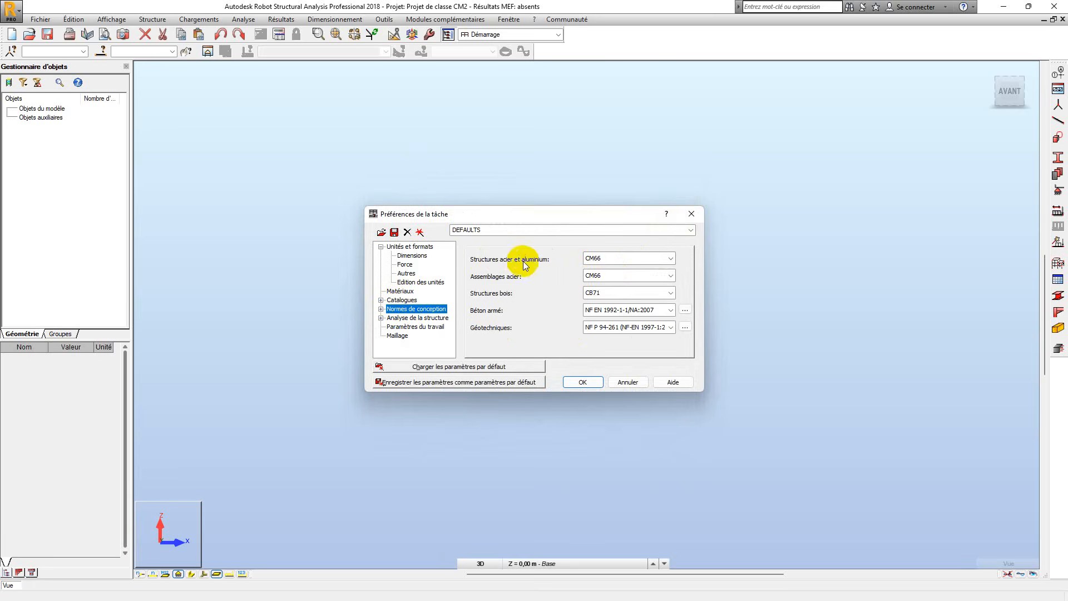
pyautogui.click(671, 275)
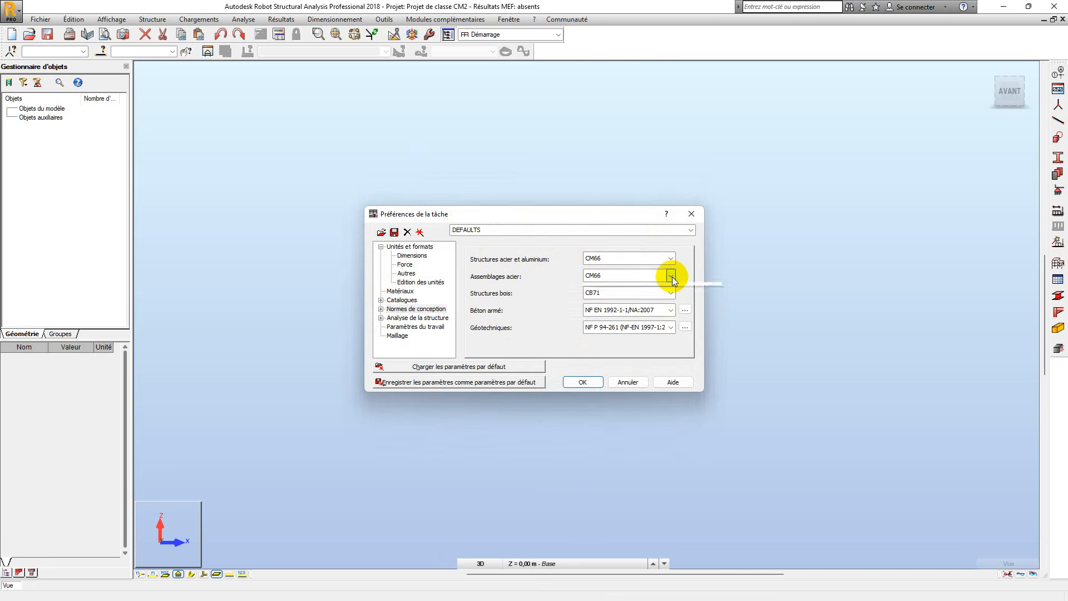
pyautogui.click(644, 297)
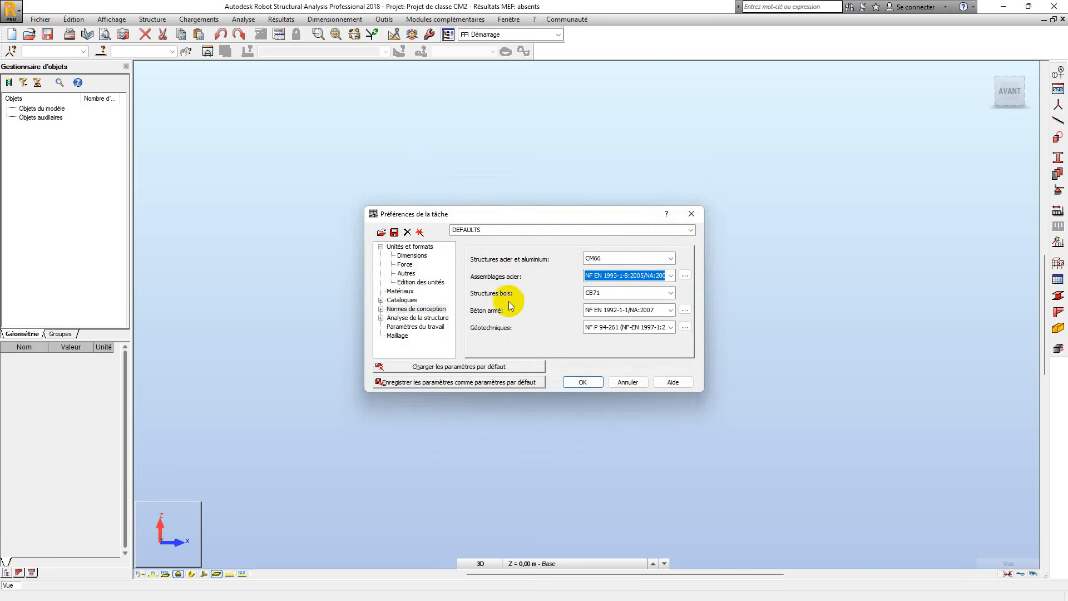
pyautogui.click(648, 312)
pyautogui.click(608, 333)
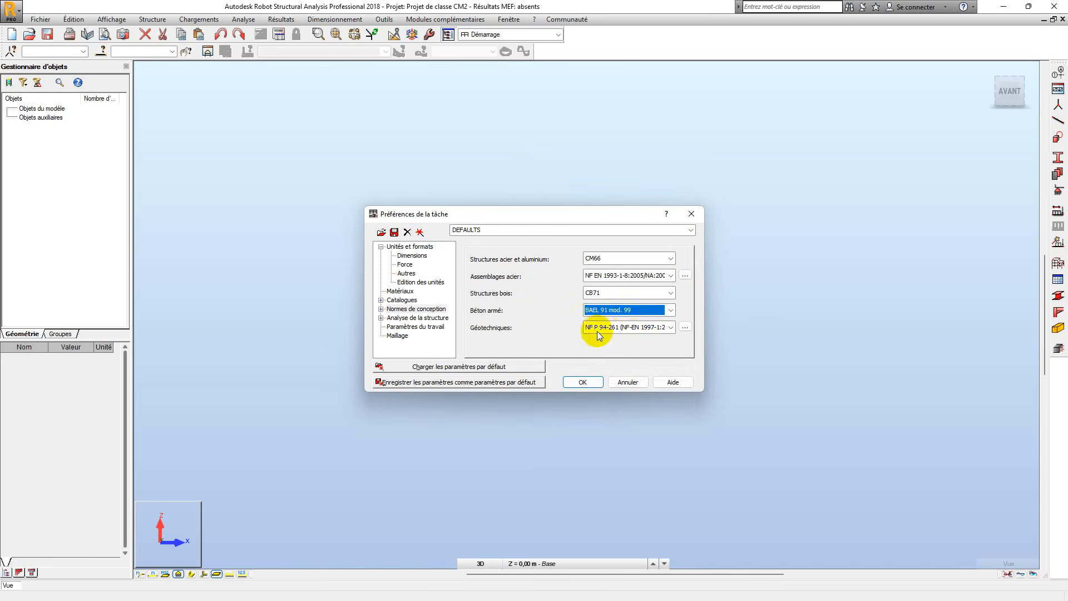
pyautogui.click(618, 327)
pyautogui.click(603, 349)
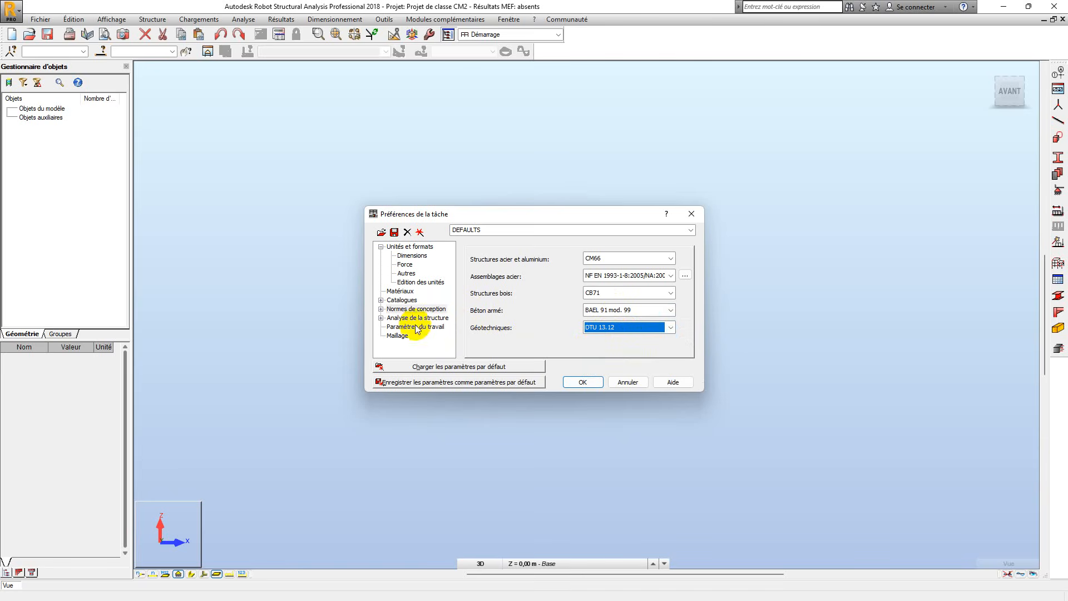
# Step: Check the structure analysis options and set the seismic load code to R.P.S. 2011 in the design codes' load settings
pyautogui.click(395, 320)
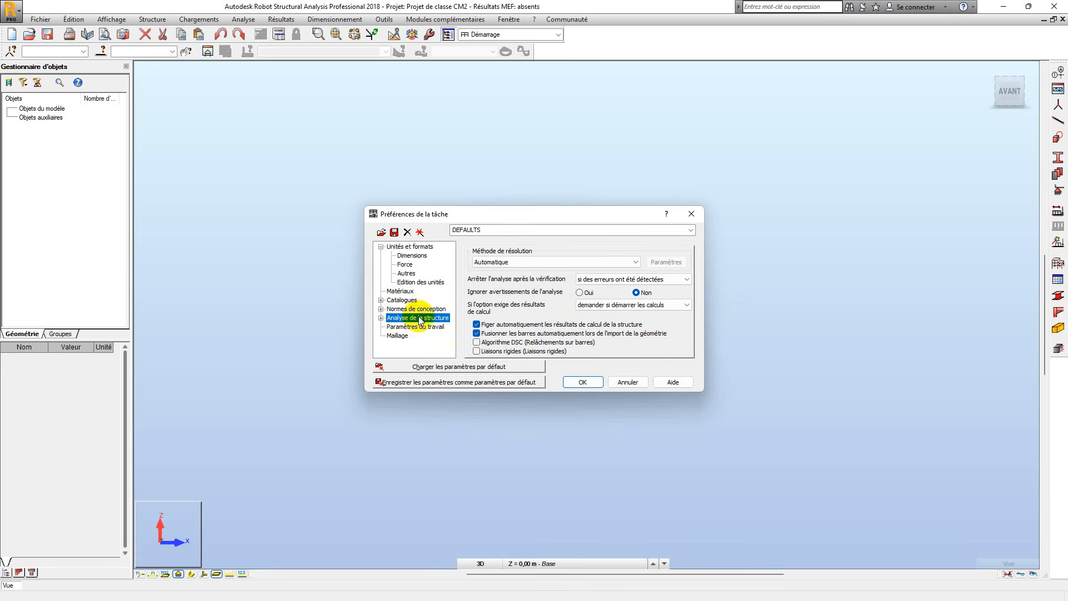
pyautogui.click(381, 318)
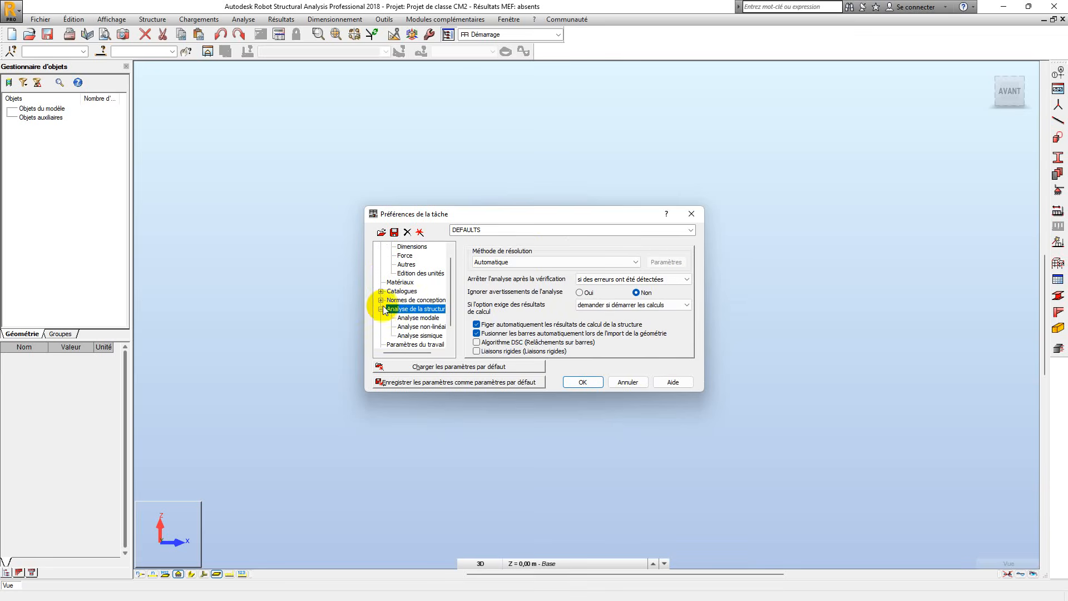
pyautogui.click(381, 300)
pyautogui.click(408, 309)
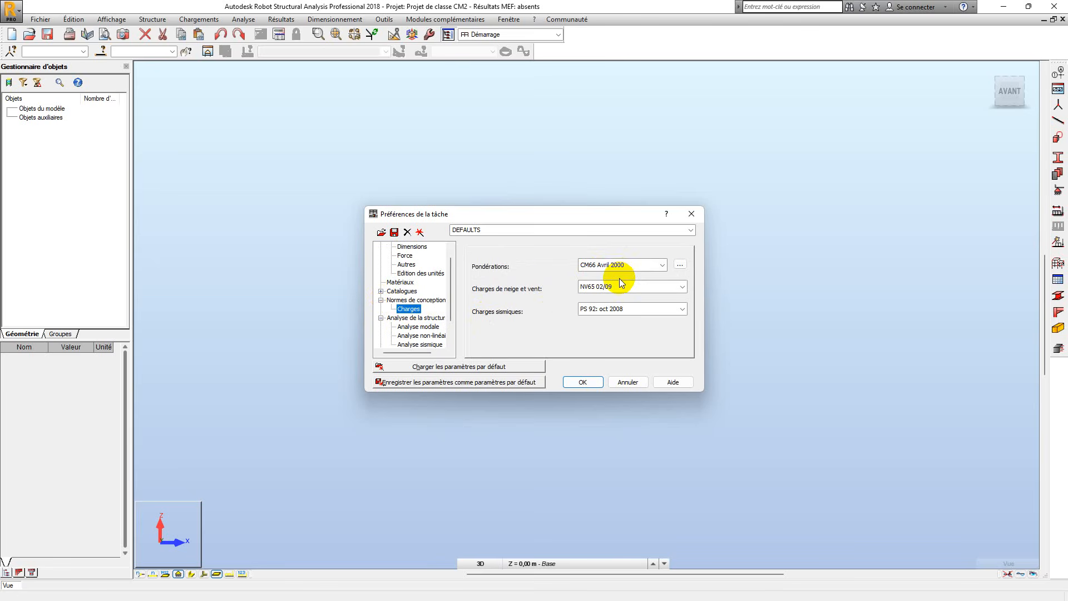
pyautogui.click(594, 309)
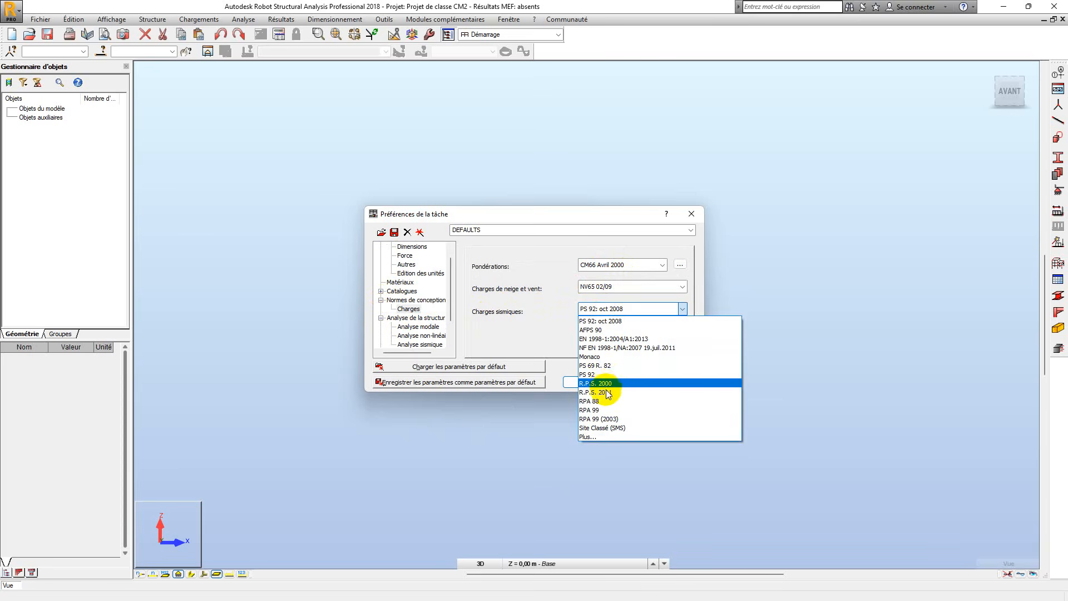
pyautogui.click(612, 392)
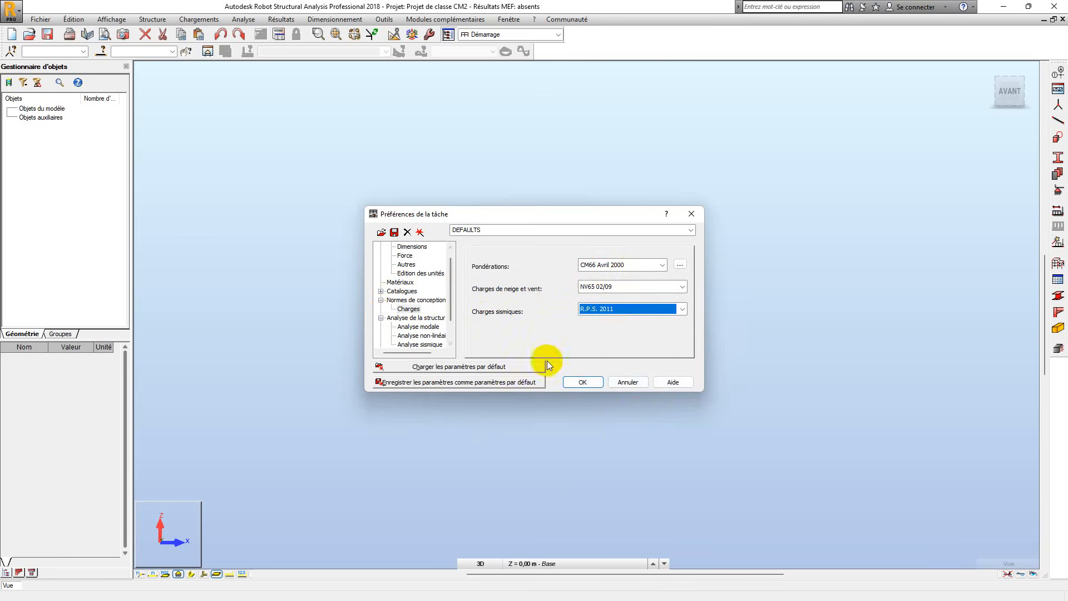
# Step: Confirm the job preferences and open the Cartesian construction lines definition
pyautogui.click(583, 383)
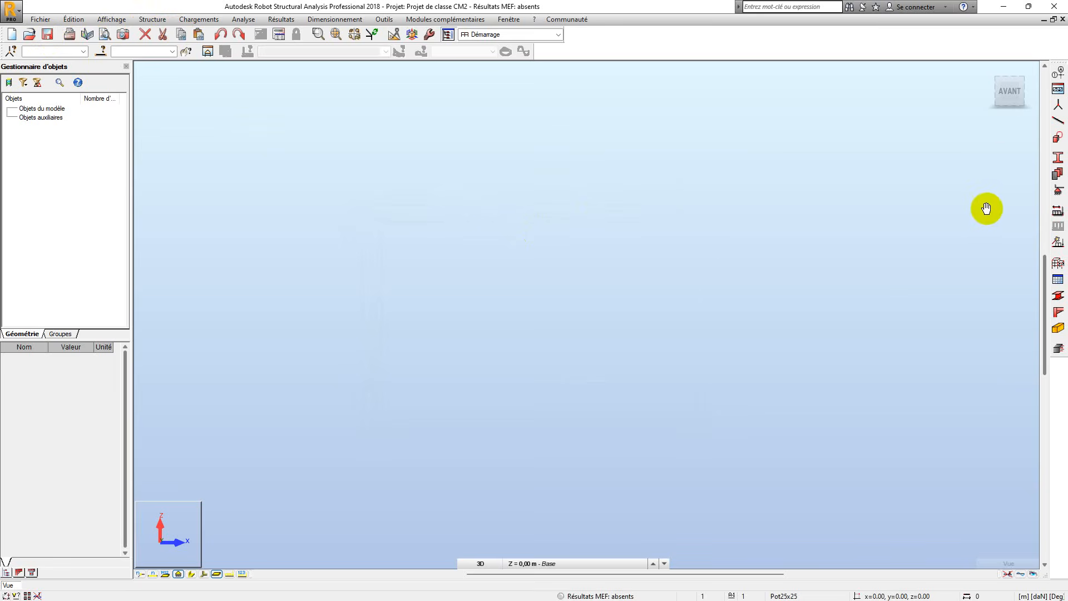
pyautogui.click(1060, 72)
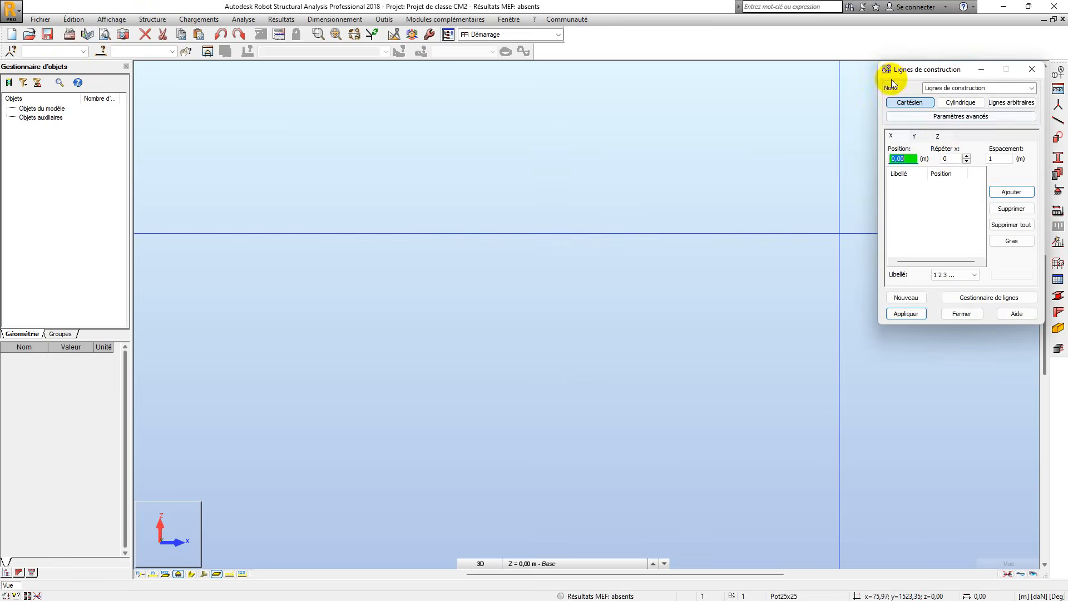
pyautogui.moveTo(890, 69); pyautogui.dragTo(447, 101)
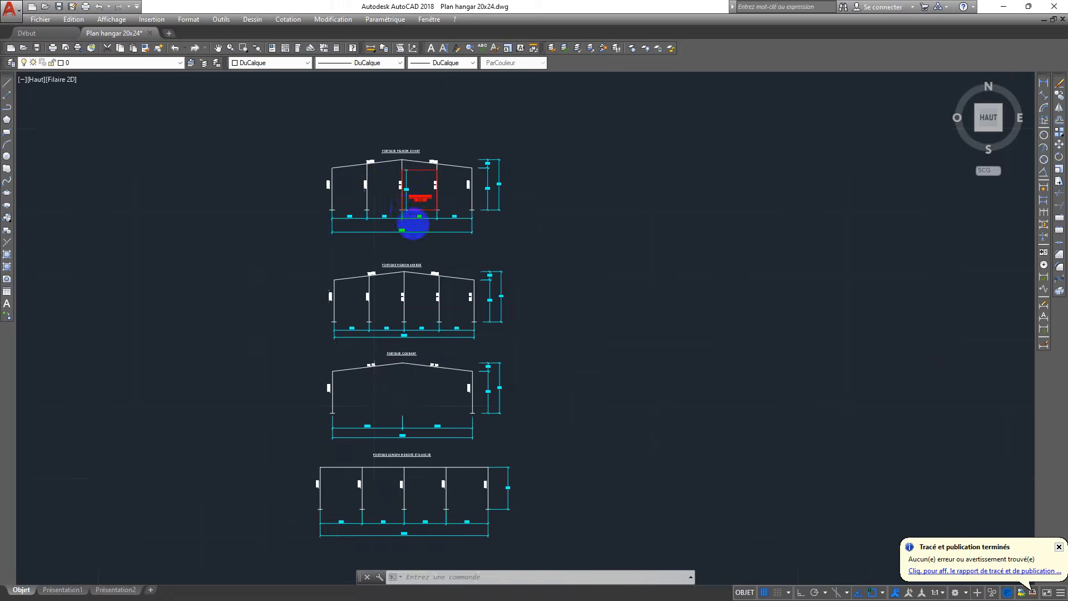
# Step: Switch to the AutoCAD drawing Plan hangar 20x24 and examine the column spacings and heights on the gable and long-side frames
pyautogui.scroll(4, 414, 224)
pyautogui.scroll(2, 239, 243)
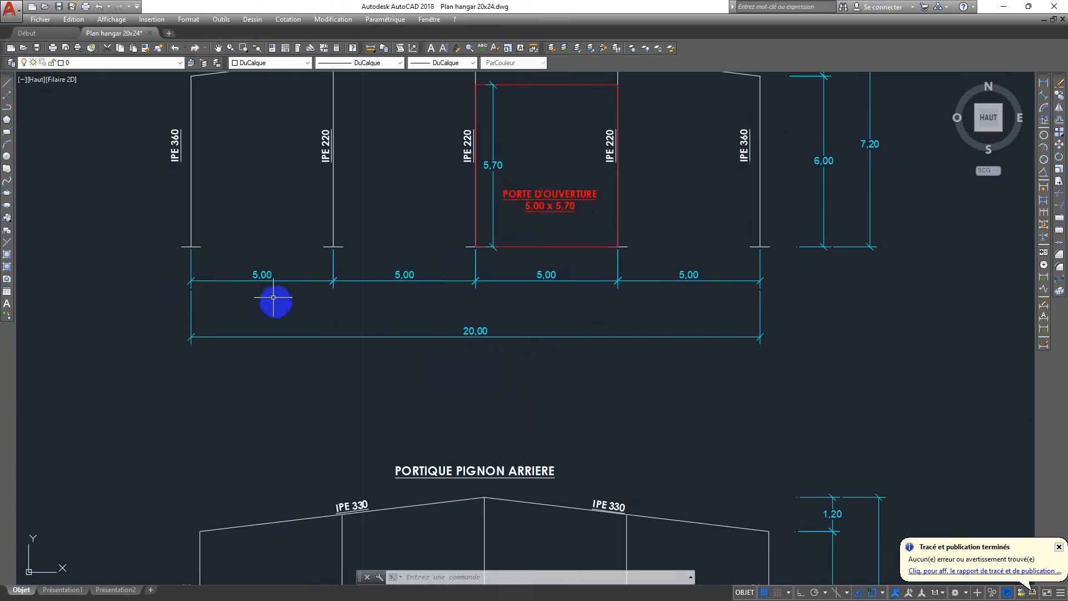
pyautogui.scroll(-2, 274, 298)
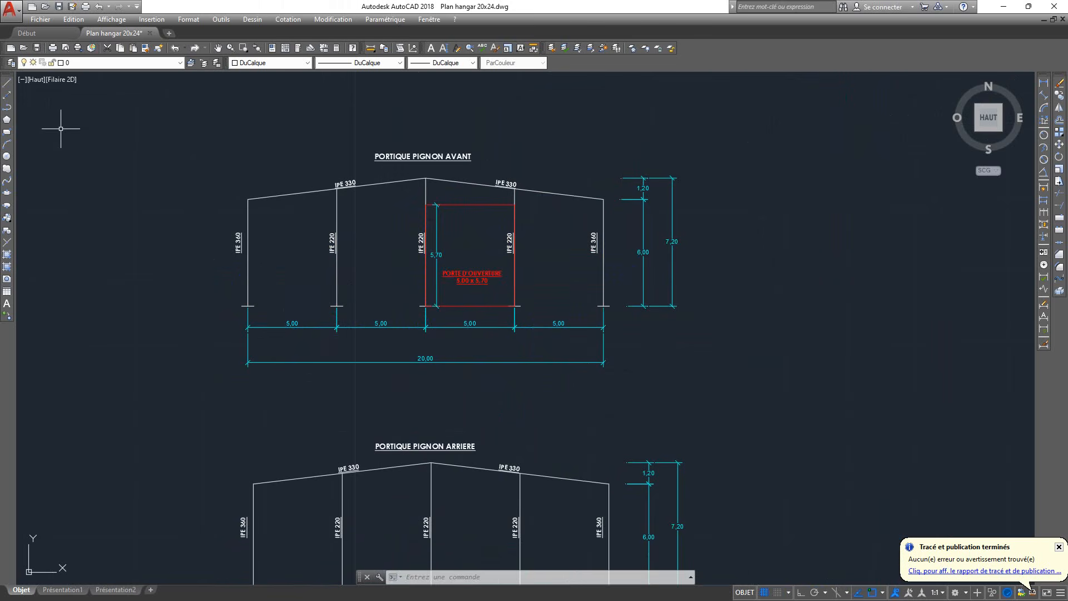
pyautogui.scroll(-5, 400, 303)
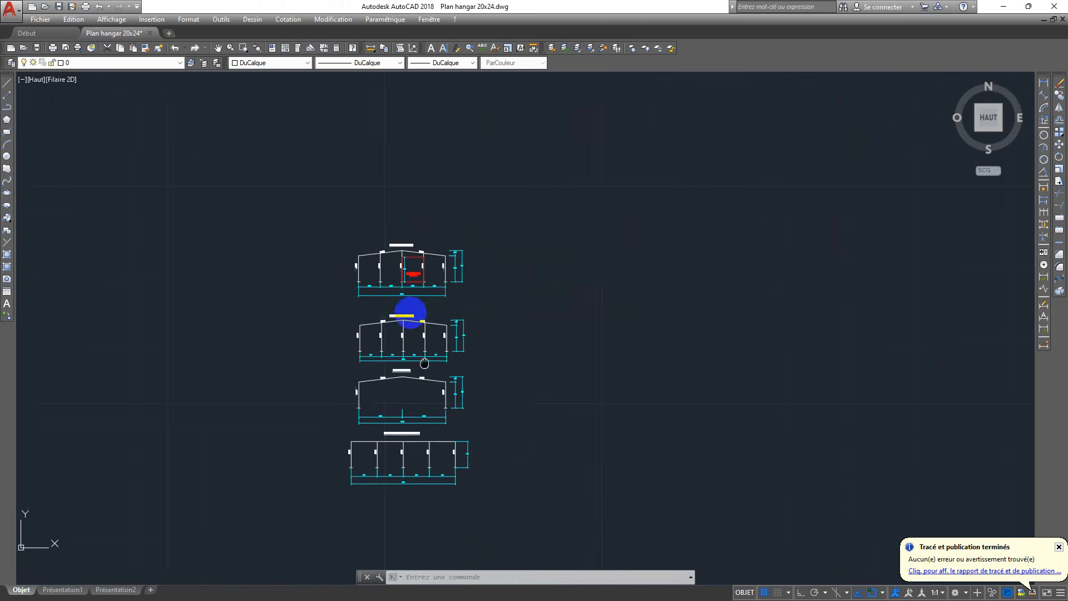
pyautogui.scroll(3, 396, 390)
pyautogui.scroll(2, 396, 390)
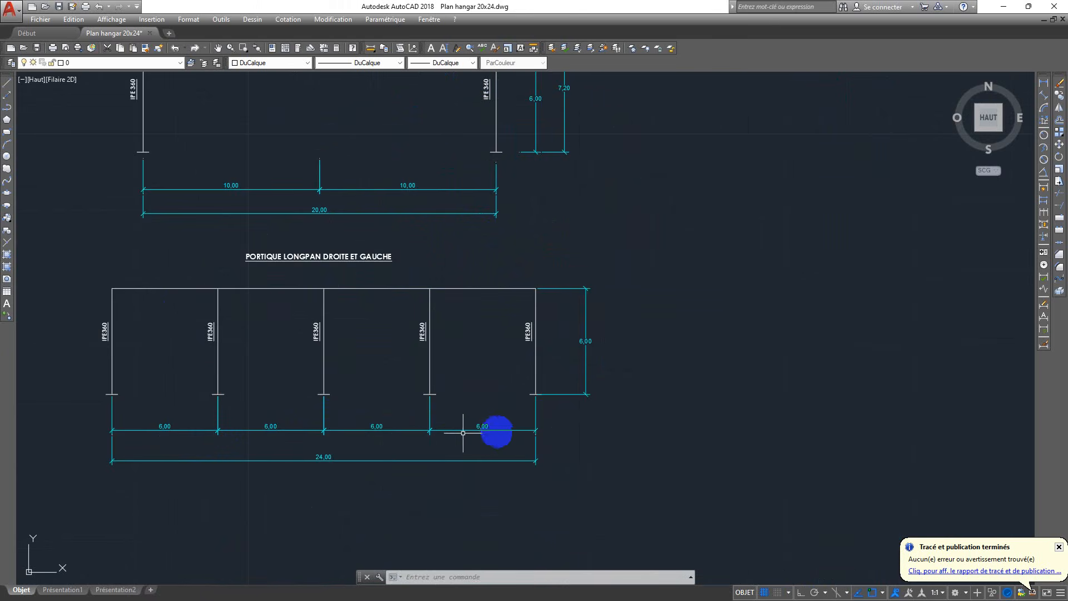
pyautogui.scroll(-3, 458, 386)
pyautogui.scroll(5, 460, 381)
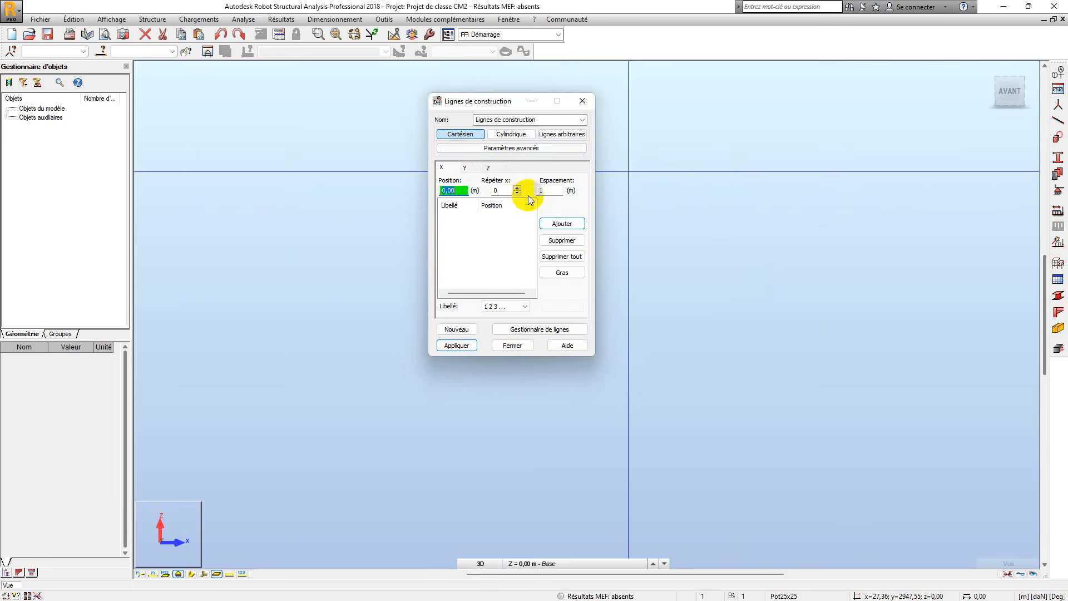
# Step: Back in Robot, add X construction lines starting at 0 m, repeated 4 times at 5 m spacing
pyautogui.click(483, 192)
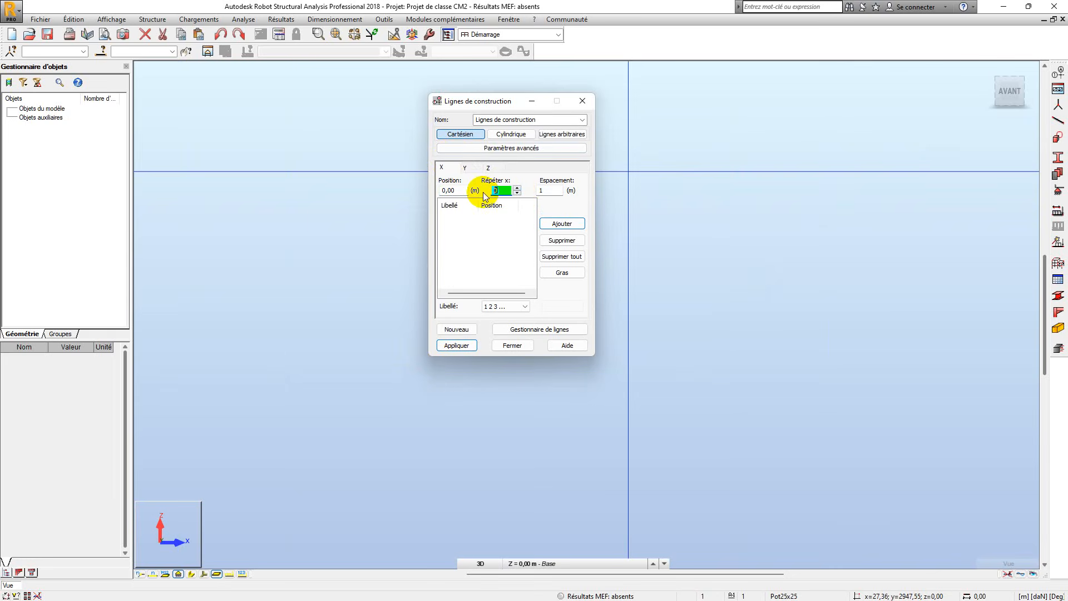
pyautogui.click(552, 191)
pyautogui.write('5')
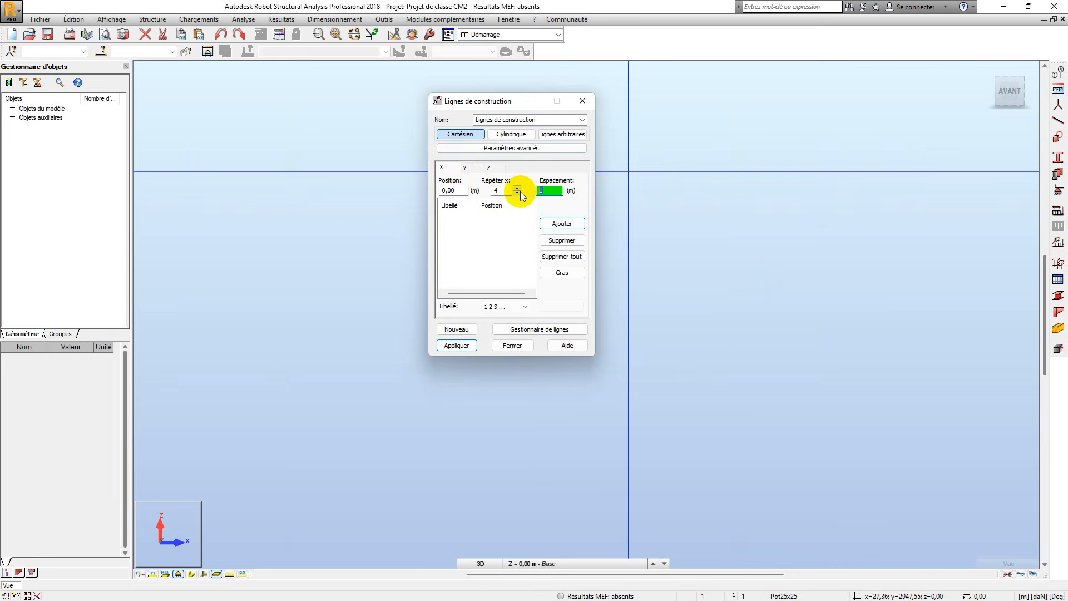
pyautogui.click(563, 224)
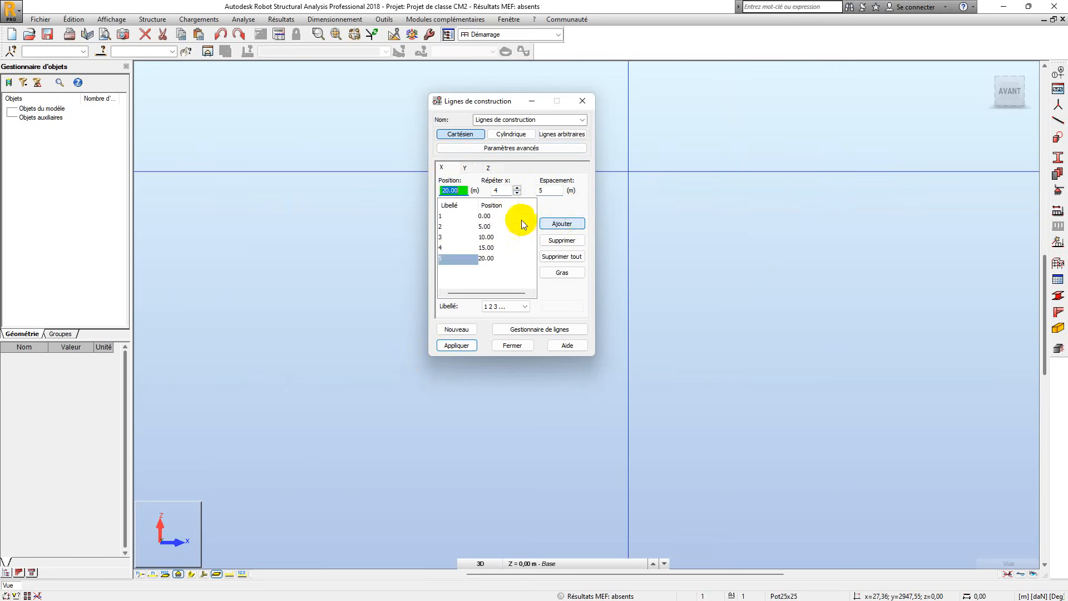
# Step: Add Y construction lines starting at 0 m, repeated 4 times at 6 m spacing
pyautogui.click(465, 168)
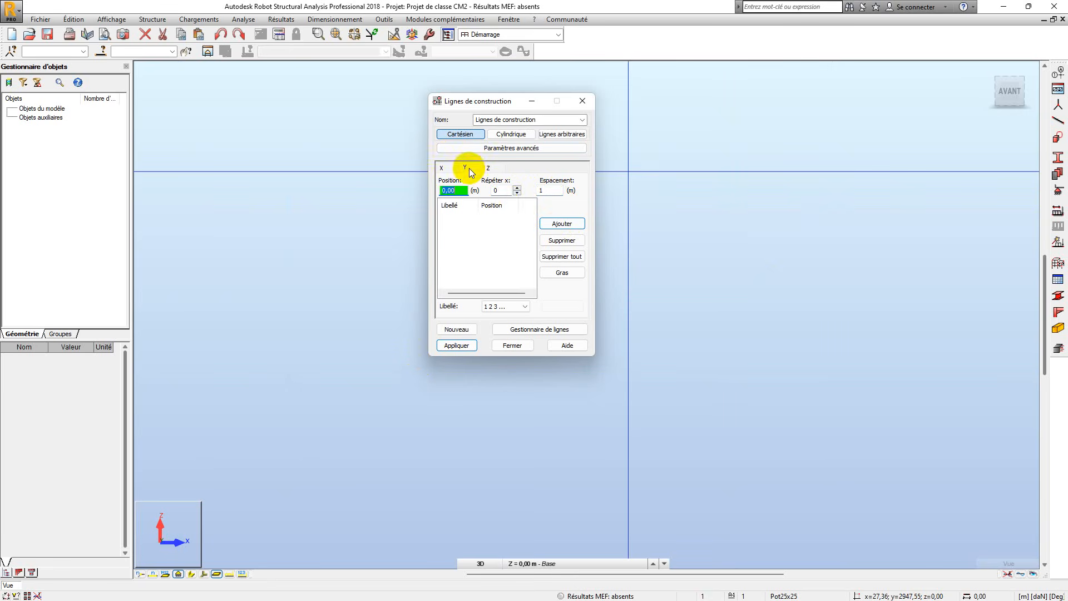
pyautogui.click(517, 189)
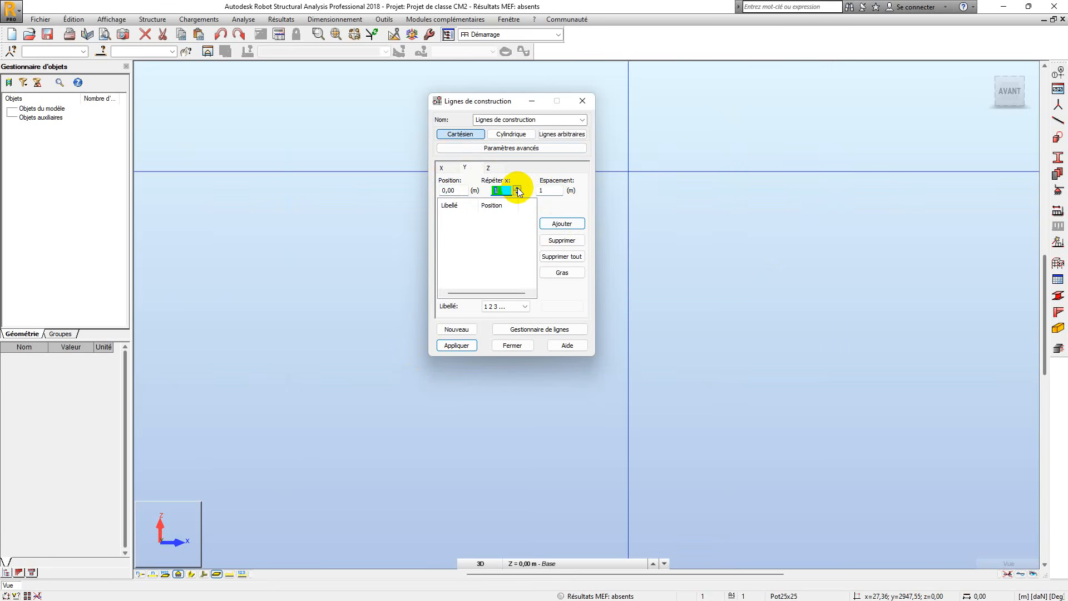
pyautogui.click(548, 190)
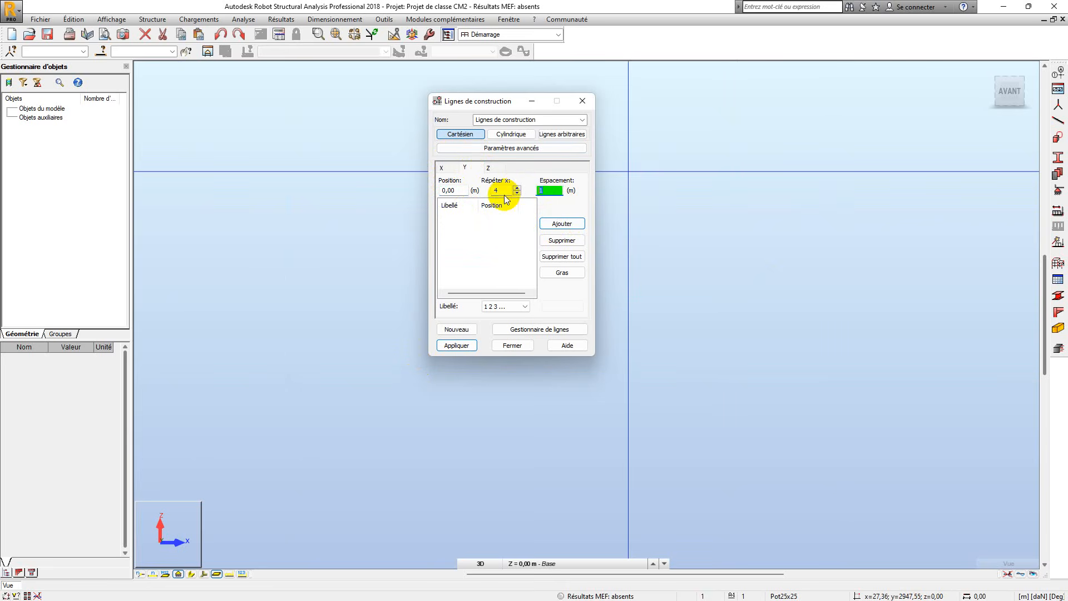
pyautogui.write('6')
pyautogui.click(559, 222)
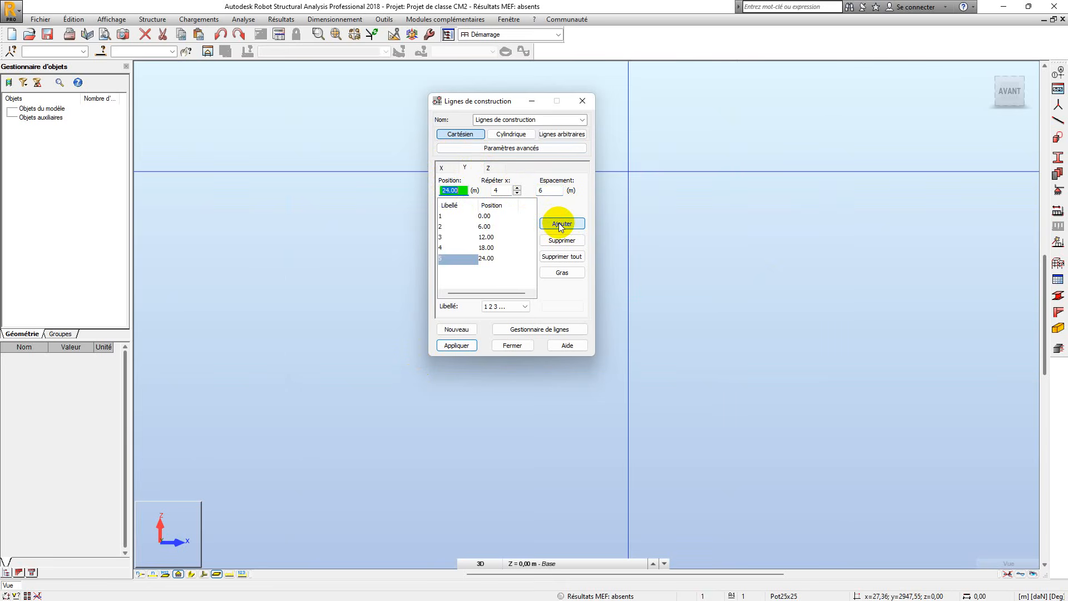
# Step: Add Z construction lines at 0, 6 and 7.20 m, using single repeats of 6 m and 1.2 m
pyautogui.click(489, 167)
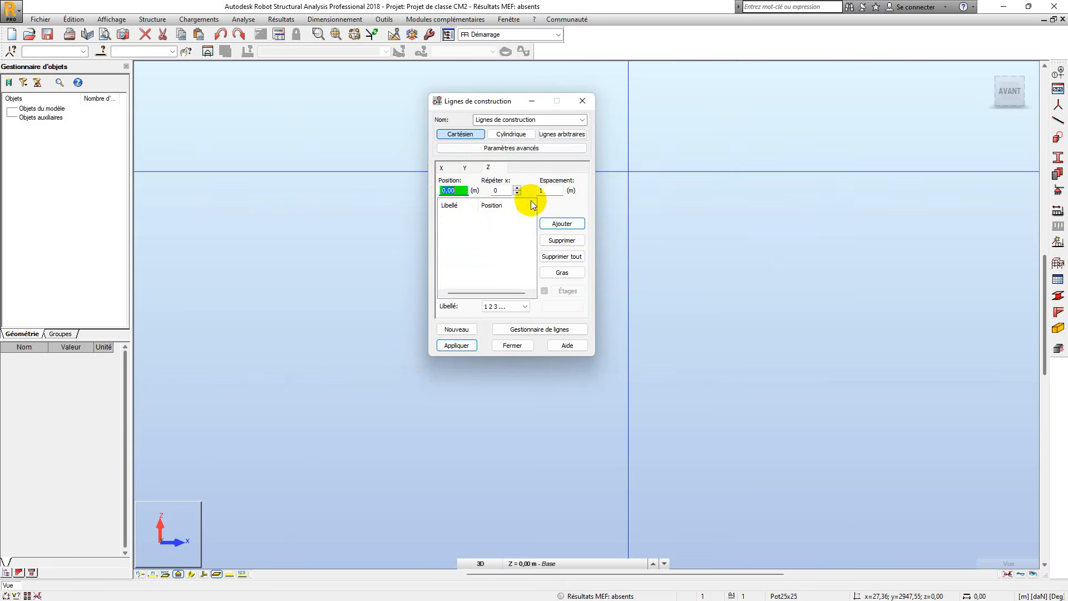
pyautogui.click(504, 191)
pyautogui.click(558, 190)
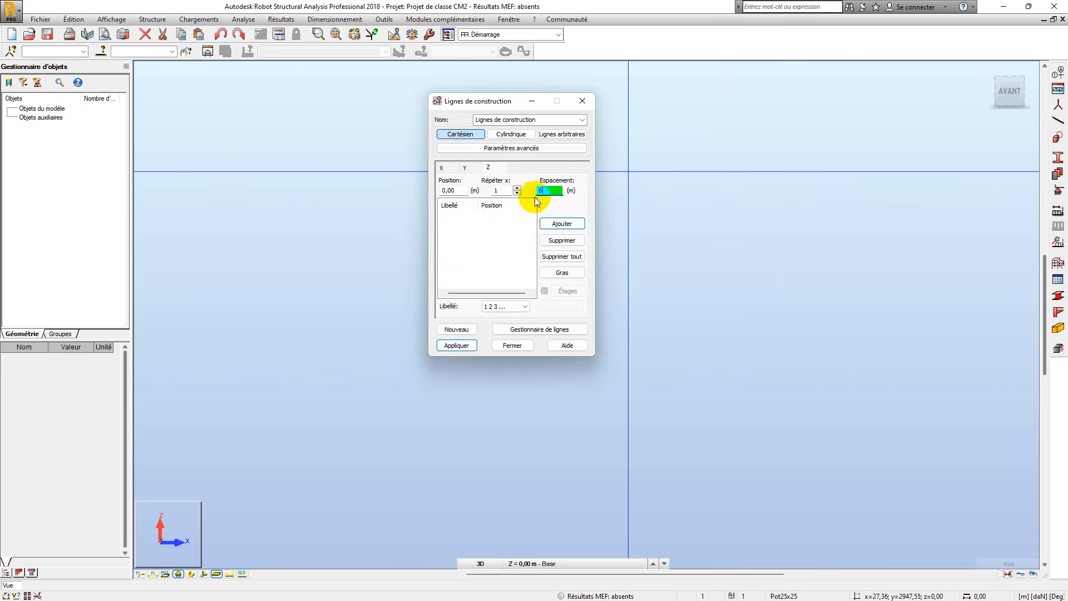
pyautogui.write('6')
pyautogui.click(558, 223)
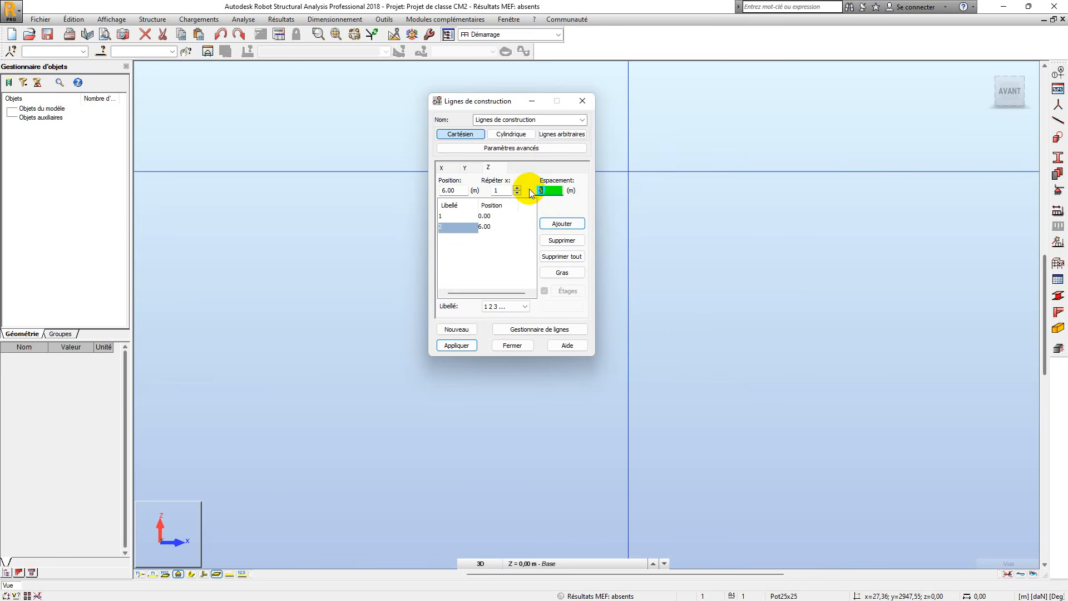
pyautogui.click(558, 224)
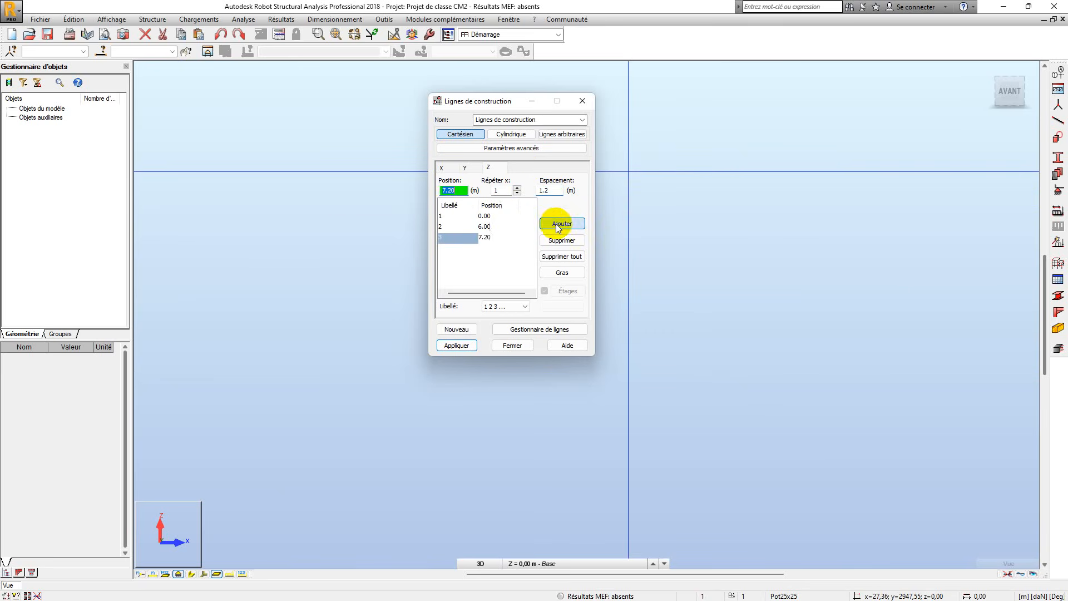
# Step: Label the Z construction lines with their level values and the Y lines with letters A B C
pyautogui.click(505, 306)
pyautogui.click(491, 332)
pyautogui.click(465, 168)
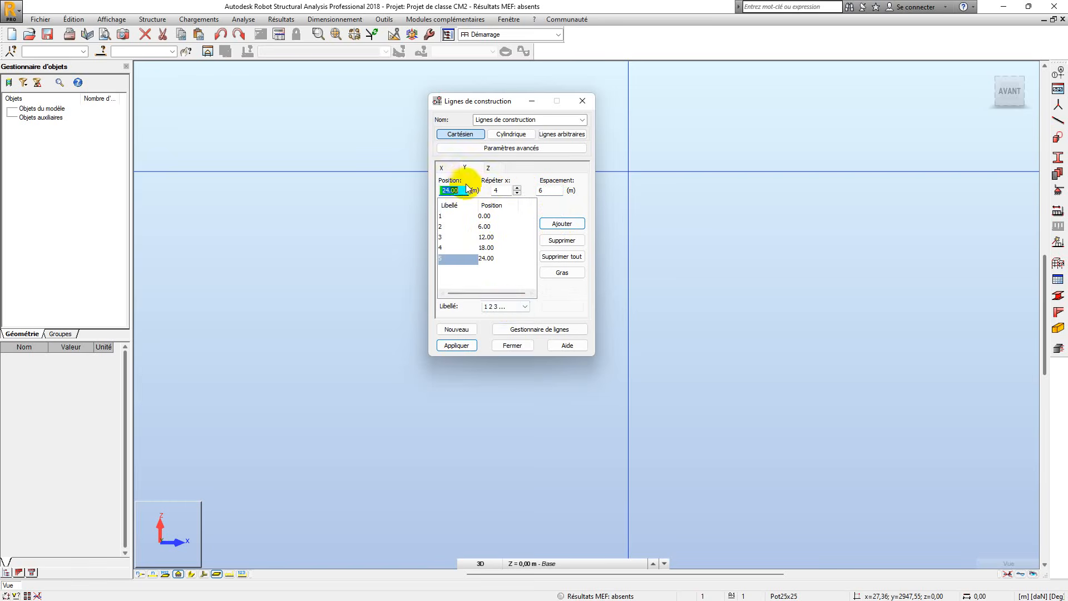
pyautogui.click(508, 306)
pyautogui.click(504, 324)
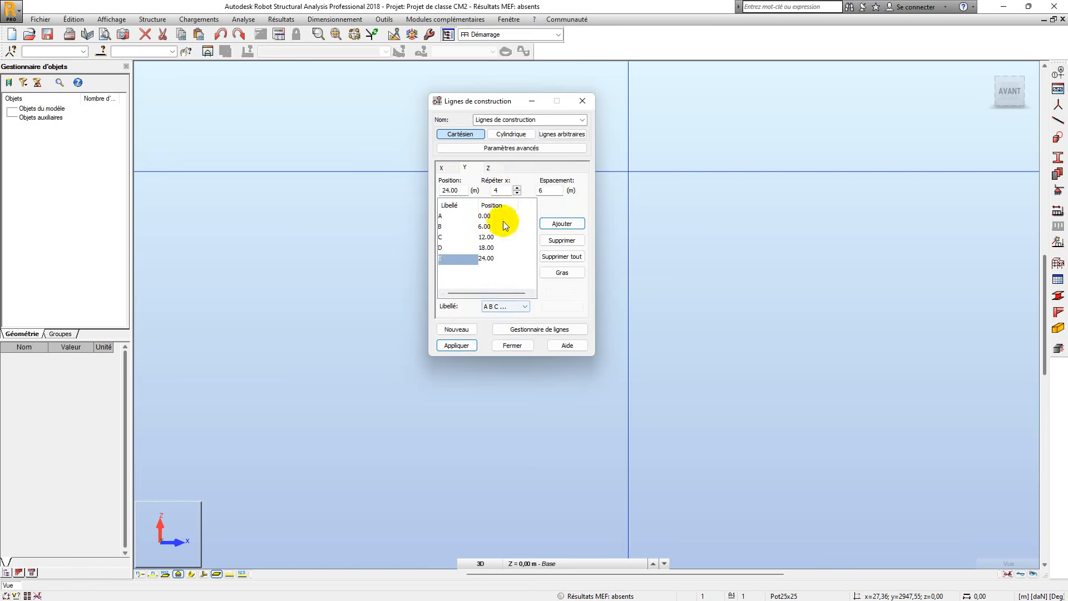
# Step: Apply the construction lines to the model, close their definition and show the grid in an oblique 3D view
pyautogui.click(457, 346)
pyautogui.click(520, 346)
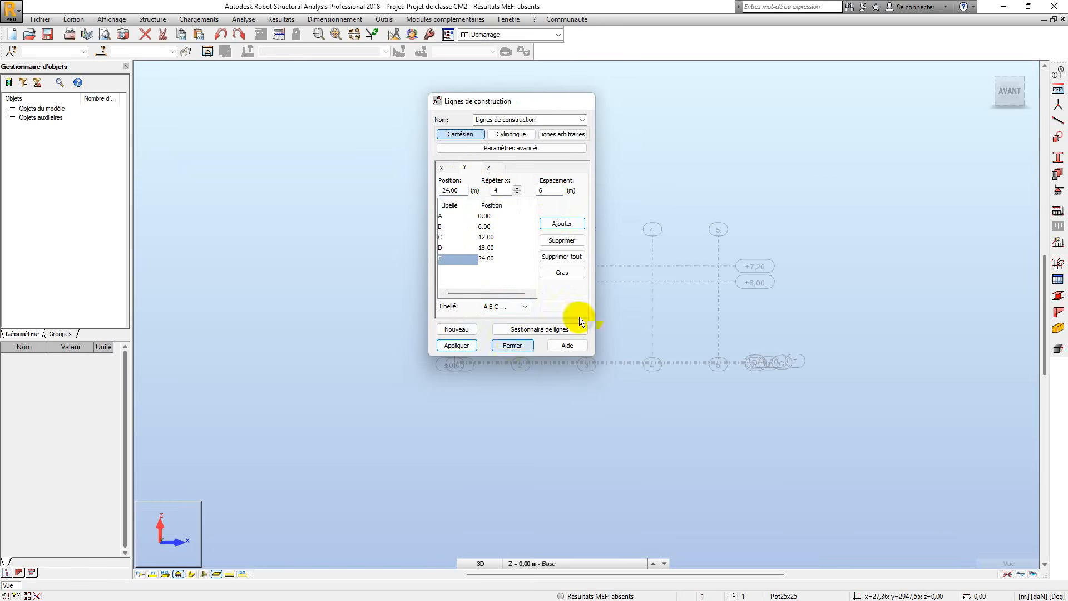
pyautogui.keyDown('shift'); pyautogui.moveTo(602, 236); pyautogui.dragTo(517, 341, button='middle'); pyautogui.keyUp('shift')
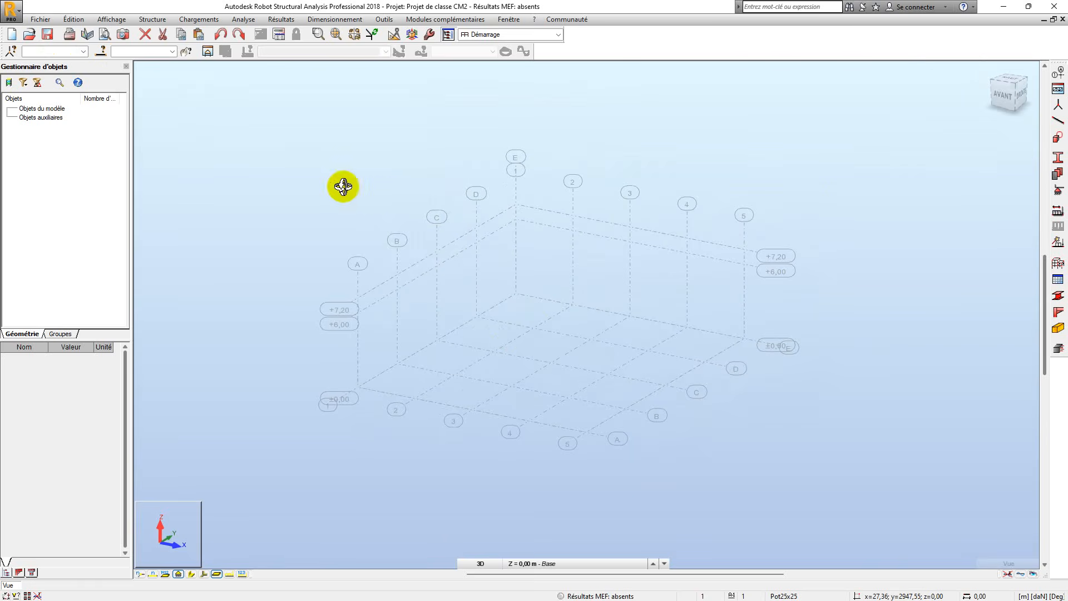
# Step: Define two permanent load cases named Poids propre and Bardage, leaving the prefix of Poids propre empty
pyautogui.click(1056, 211)
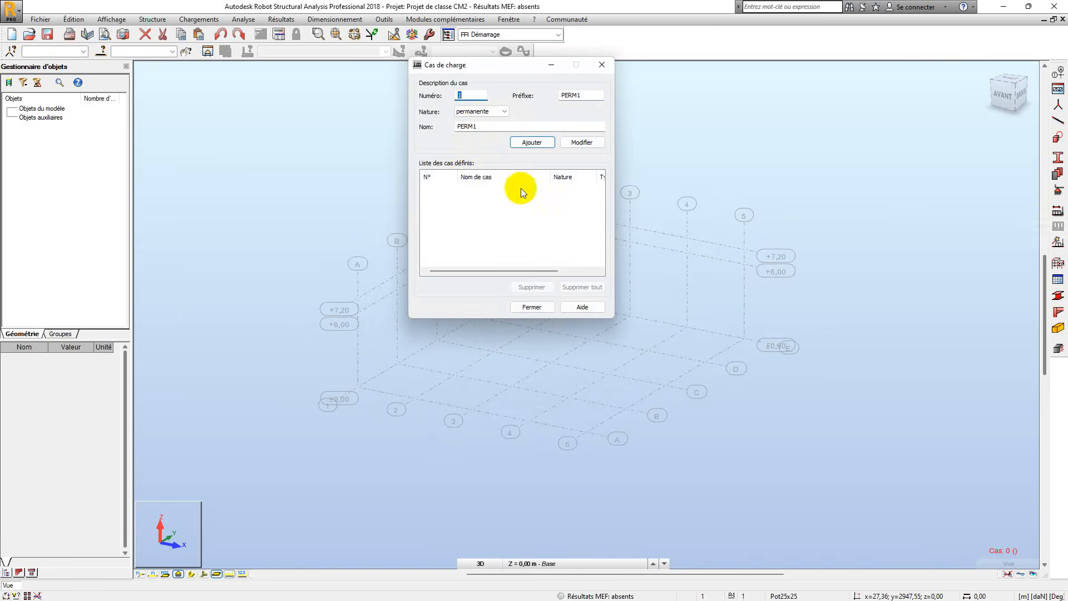
pyautogui.moveTo(582, 96); pyautogui.dragTo(551, 97)
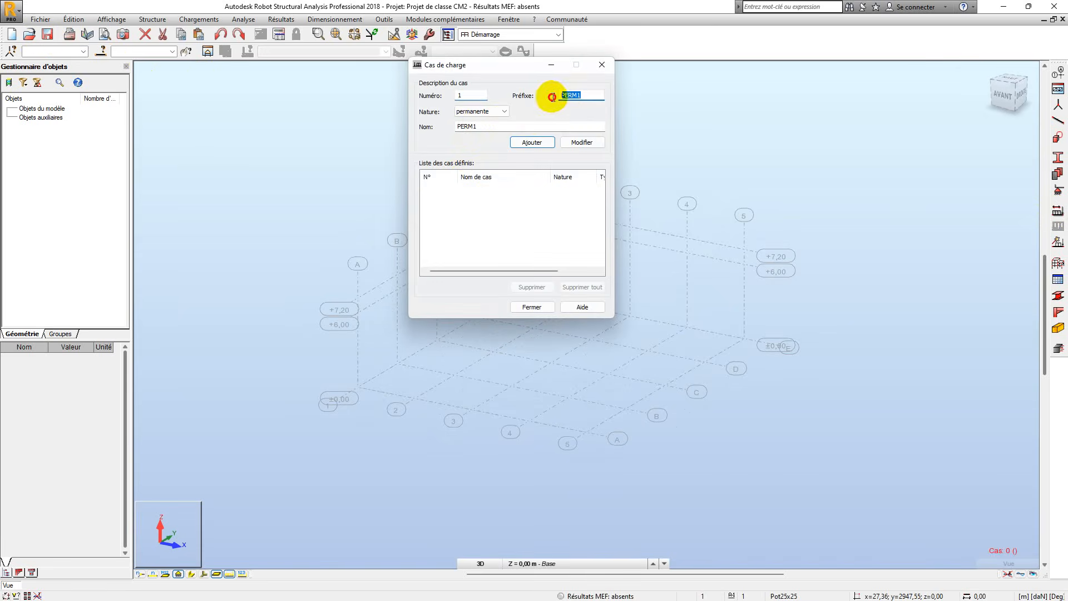
pyautogui.press('BackSpace')
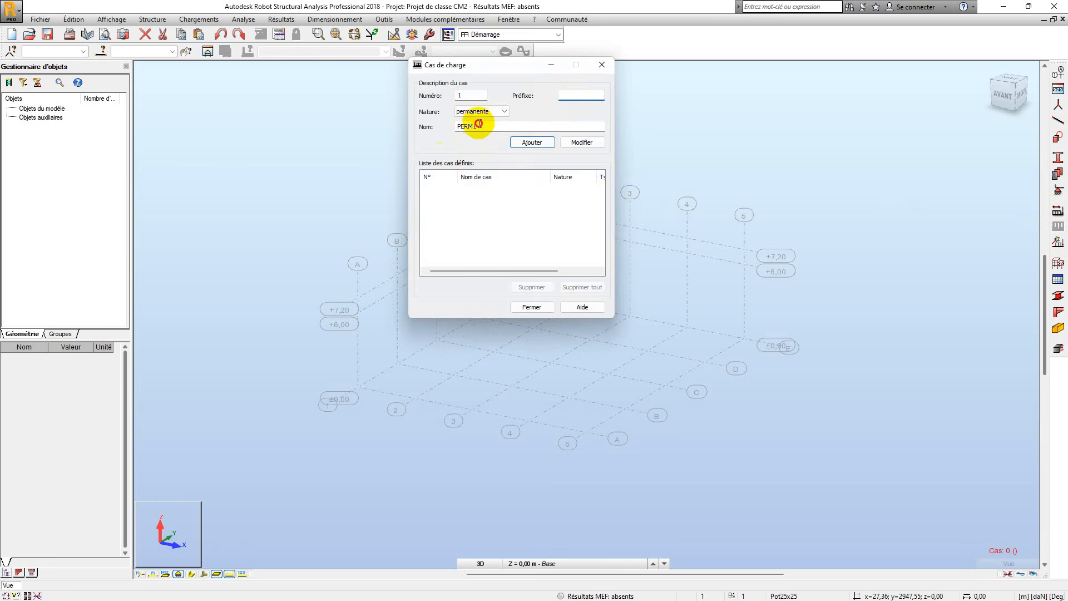
pyautogui.moveTo(479, 123); pyautogui.dragTo(440, 131)
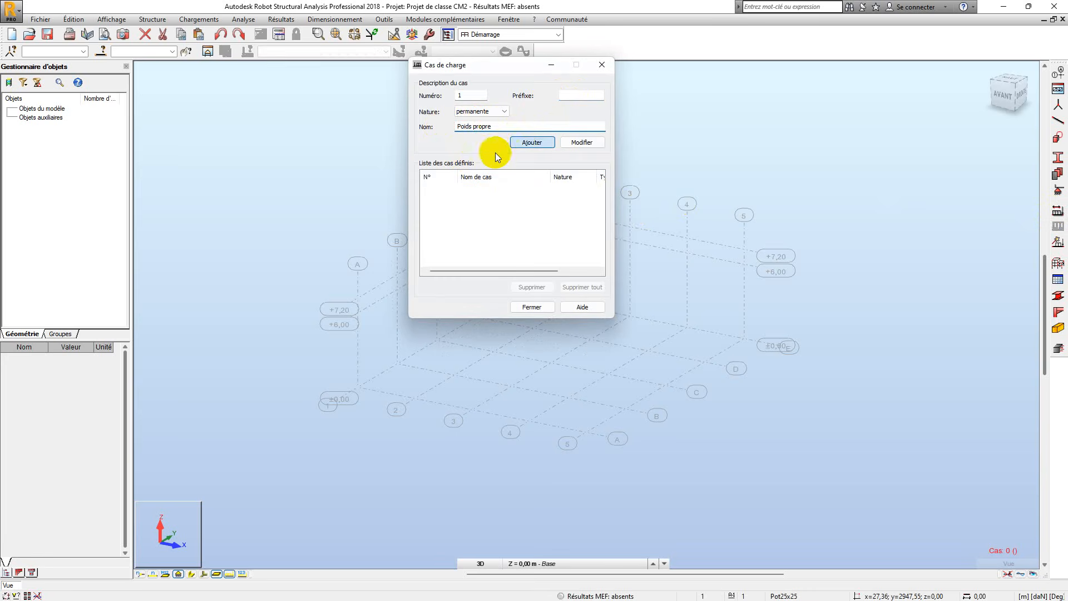
pyautogui.click(519, 142)
pyautogui.moveTo(496, 125); pyautogui.dragTo(441, 131)
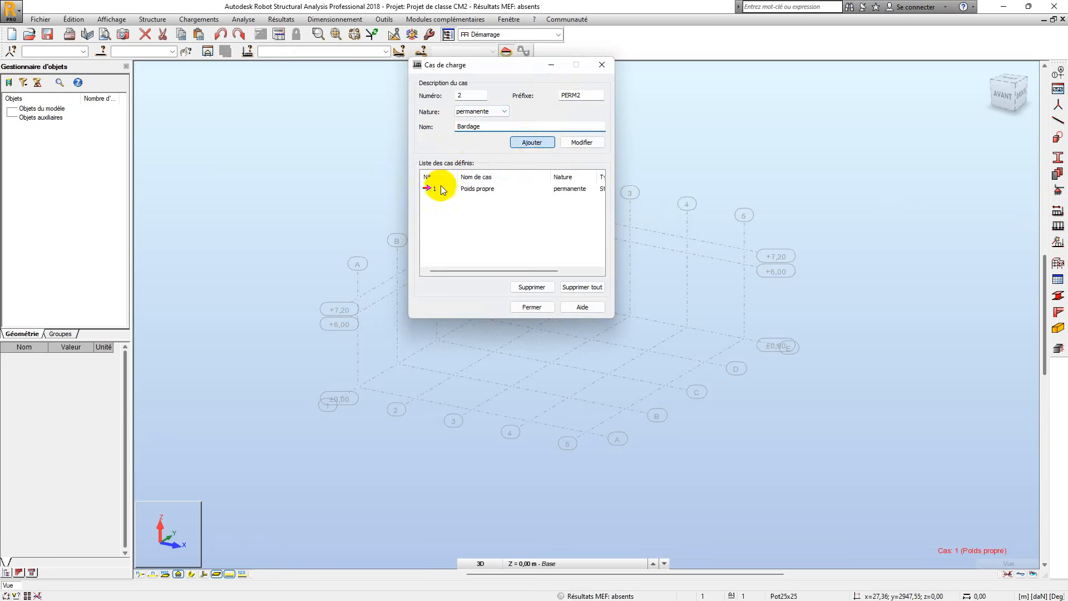
pyautogui.press('Return')
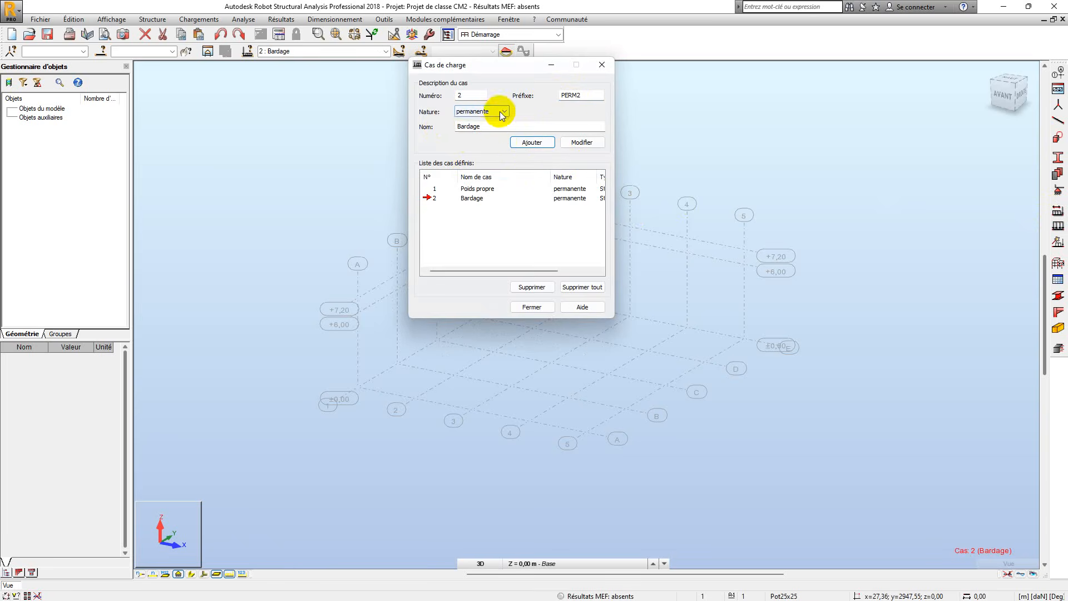
# Step: Add two live load cases of nature d'exploitation named Poussière and Entretien, and close the load case definition
pyautogui.click(494, 111)
pyautogui.click(474, 129)
pyautogui.press('Tab')
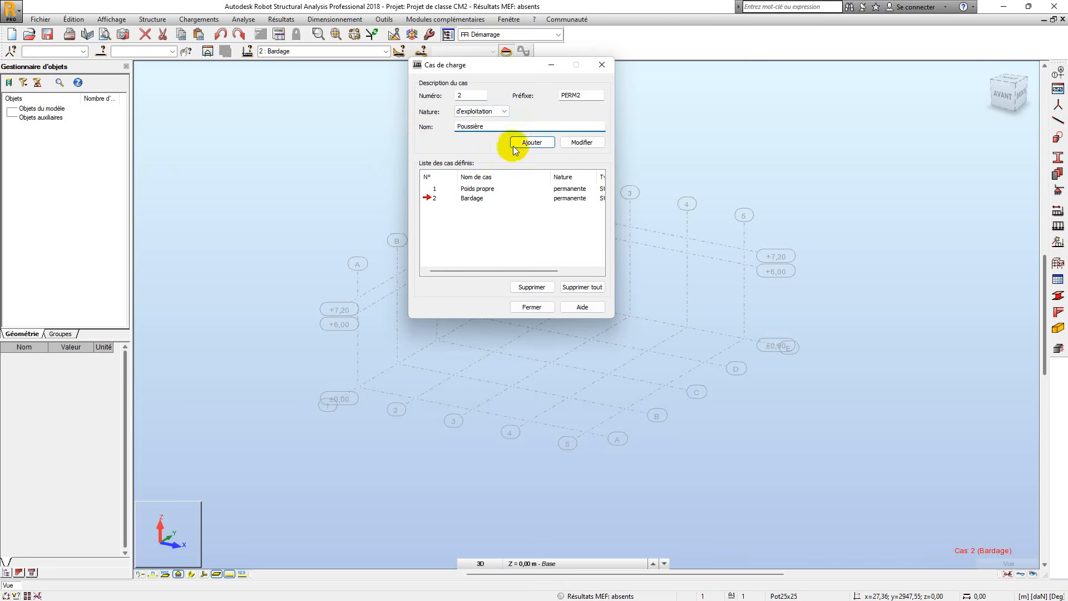
pyautogui.press('Return')
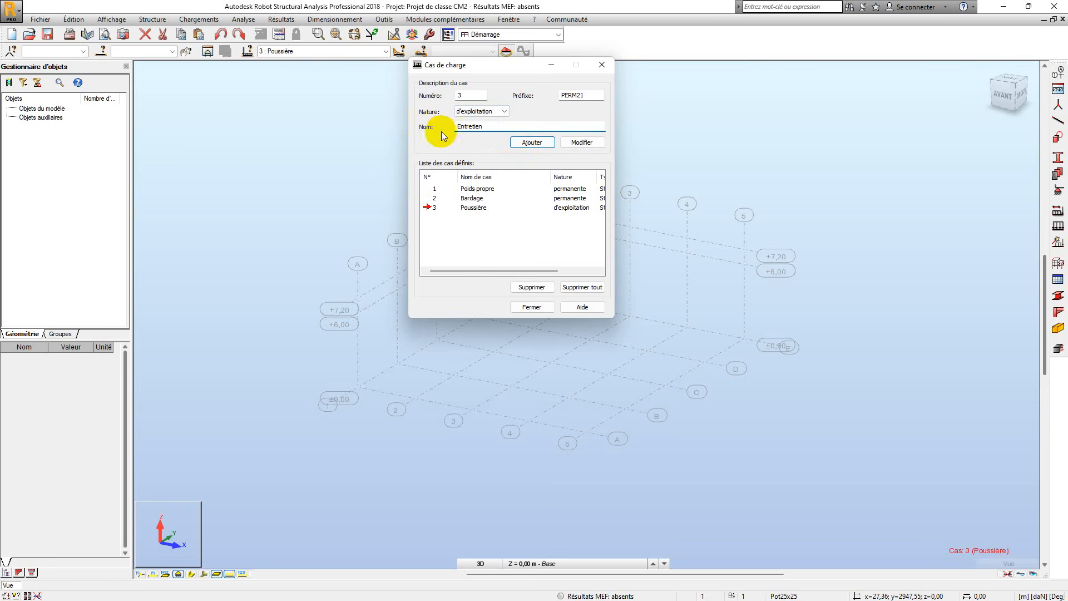
pyautogui.click(534, 142)
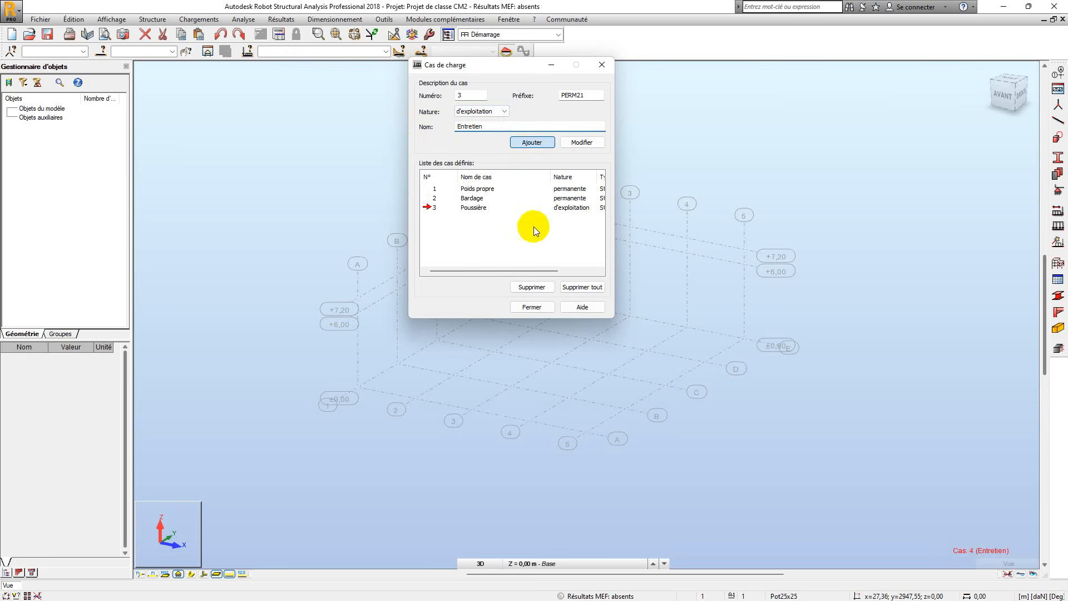
pyautogui.press('Return')
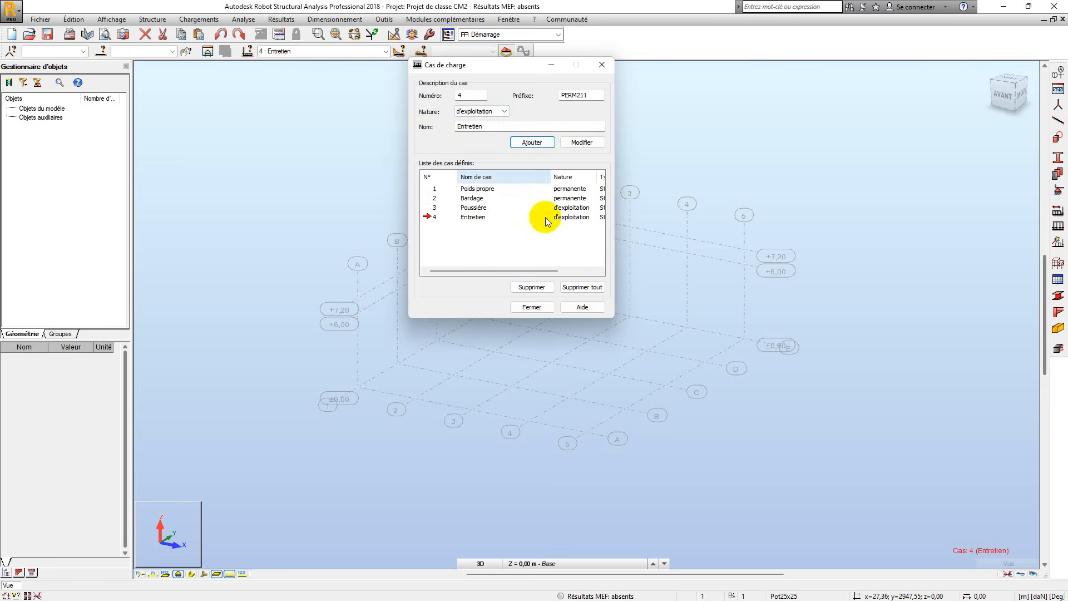
pyautogui.click(532, 306)
# Step: Check the list of load cases available for selection
pyautogui.click(386, 51)
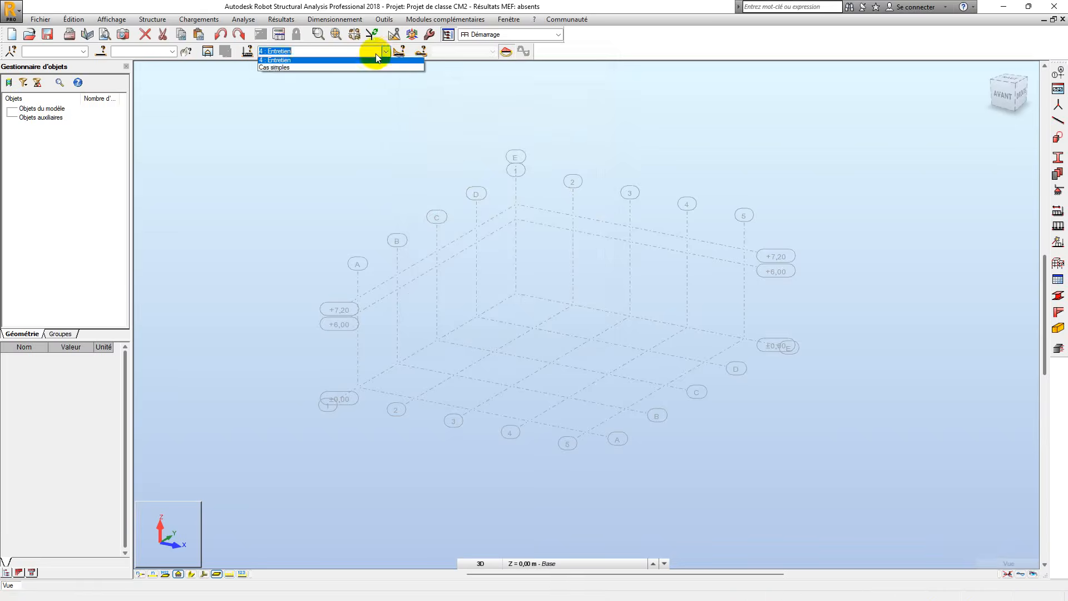
pyautogui.click(543, 148)
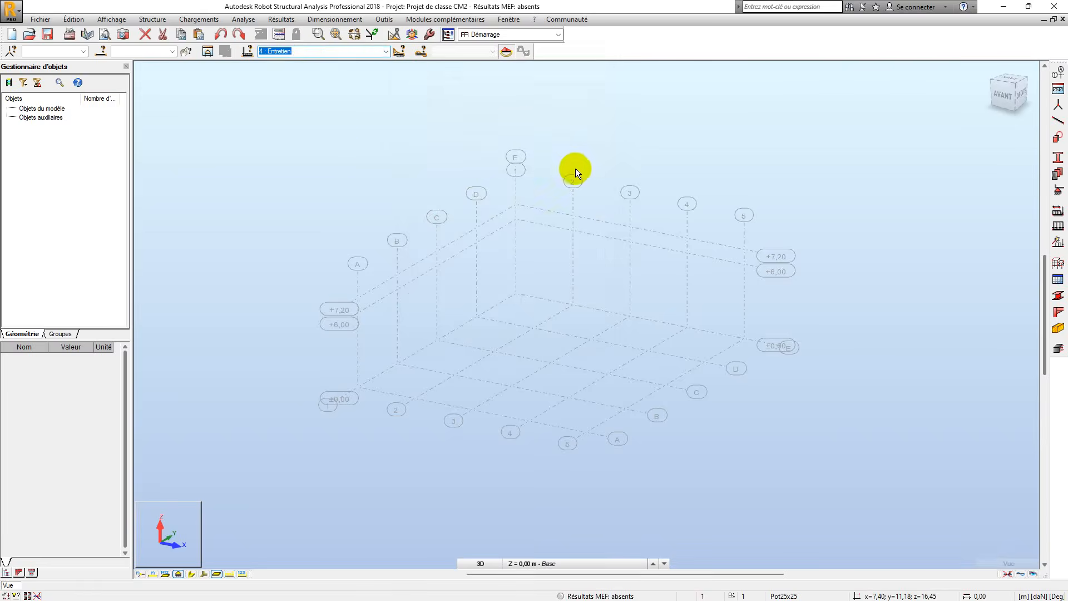
# Step: Save the hangar project with its construction lines and load cases
pyautogui.moveTo(393, 158); pyautogui.dragTo(369, 150, button='middle')
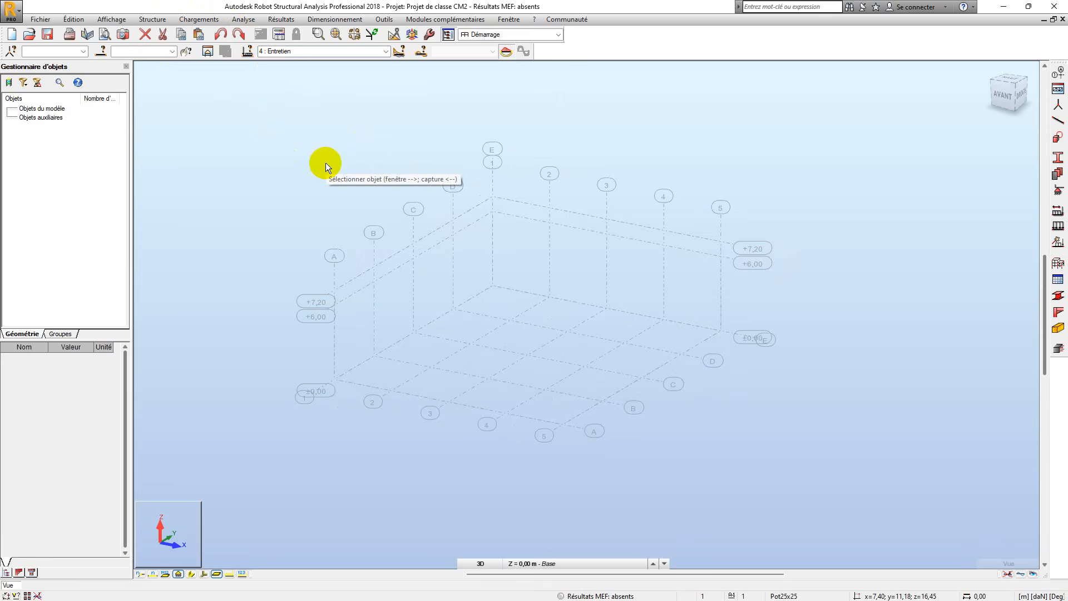
pyautogui.click(47, 34)
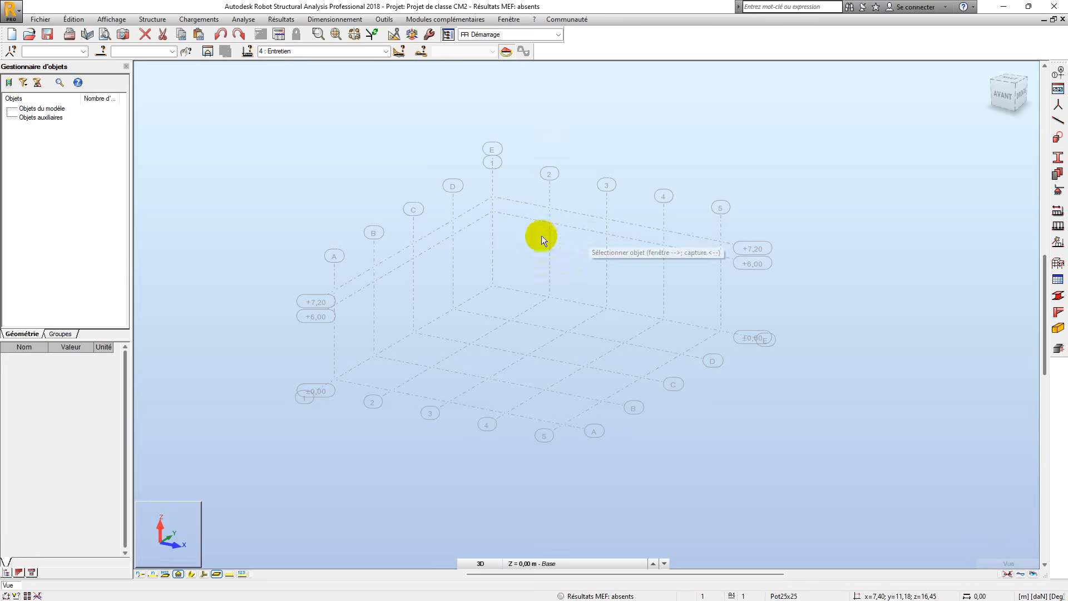
# Step: Open the bar section definitions and switch to Adobe Reader to look up the Profilés table on page 3 of the specification
pyautogui.click(1058, 158)
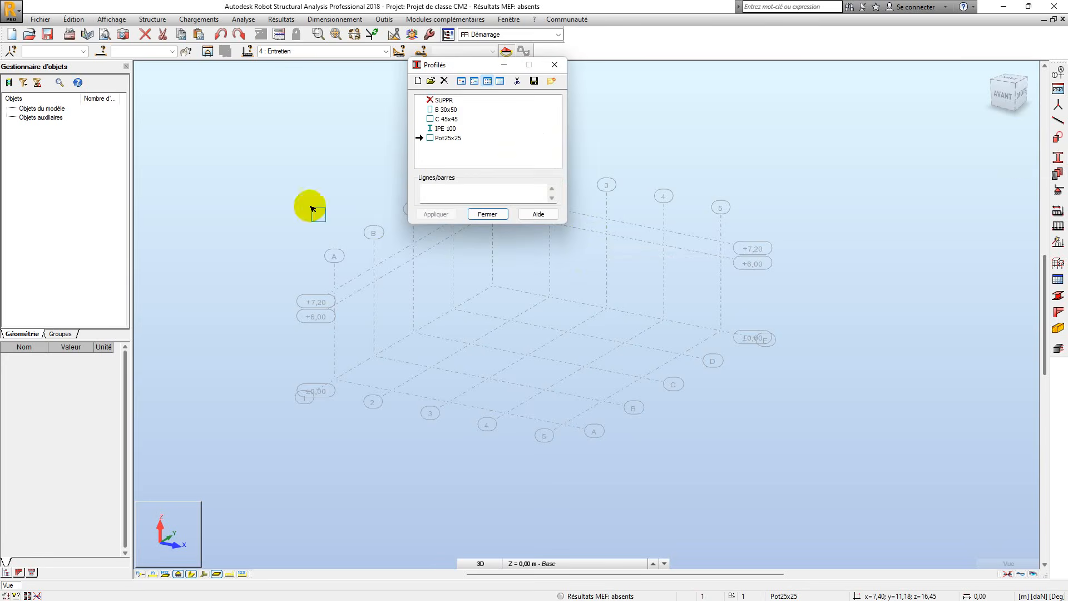
pyautogui.hotkey('alt', 'Tab')
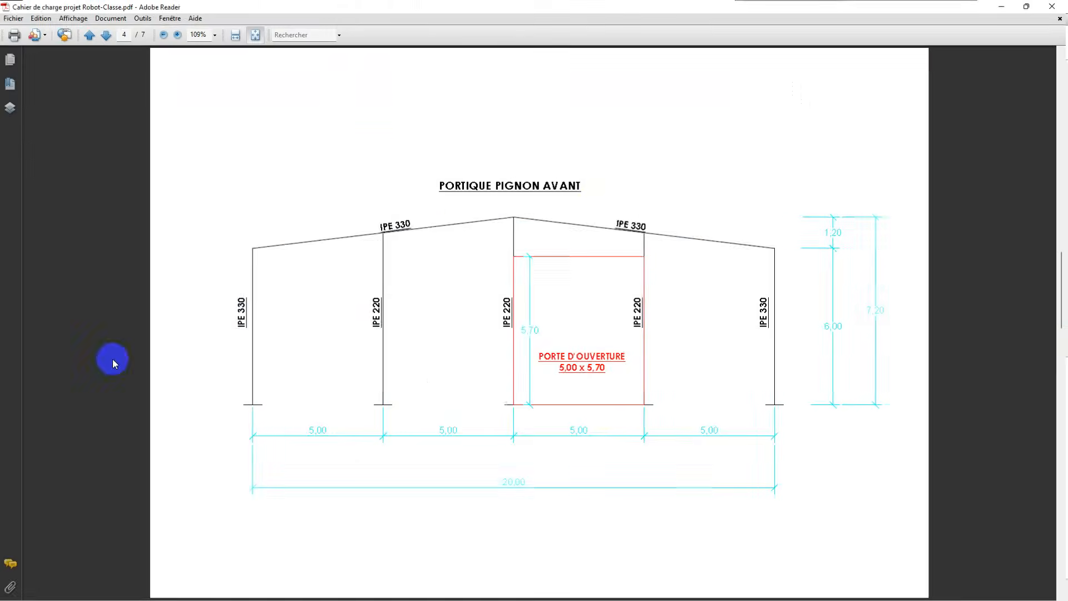
pyautogui.scroll(2, 452, 253)
pyautogui.scroll(-1, 477, 286)
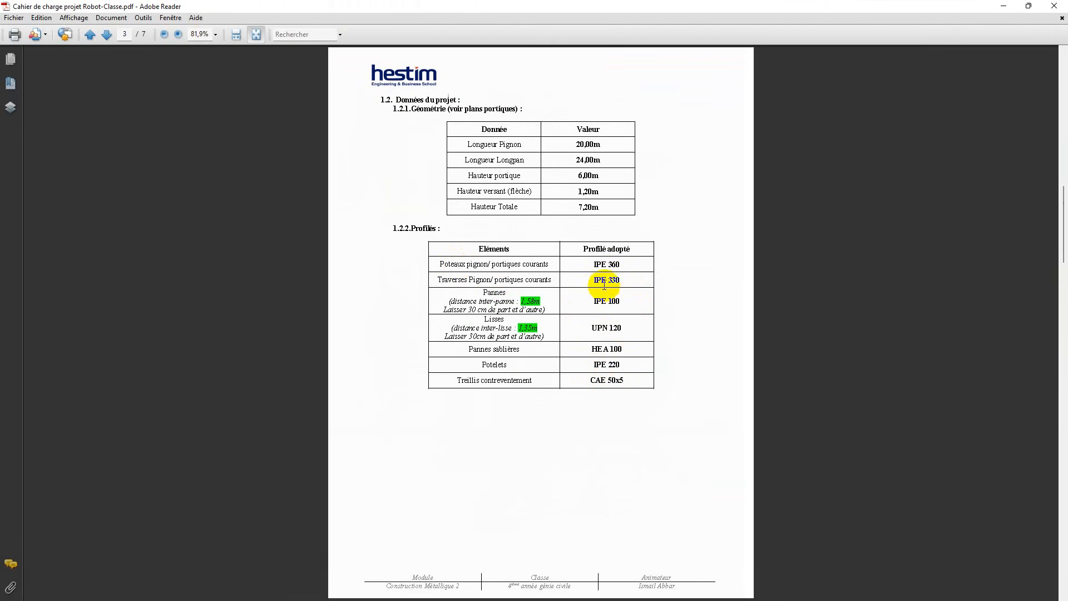
pyautogui.click(1004, 6)
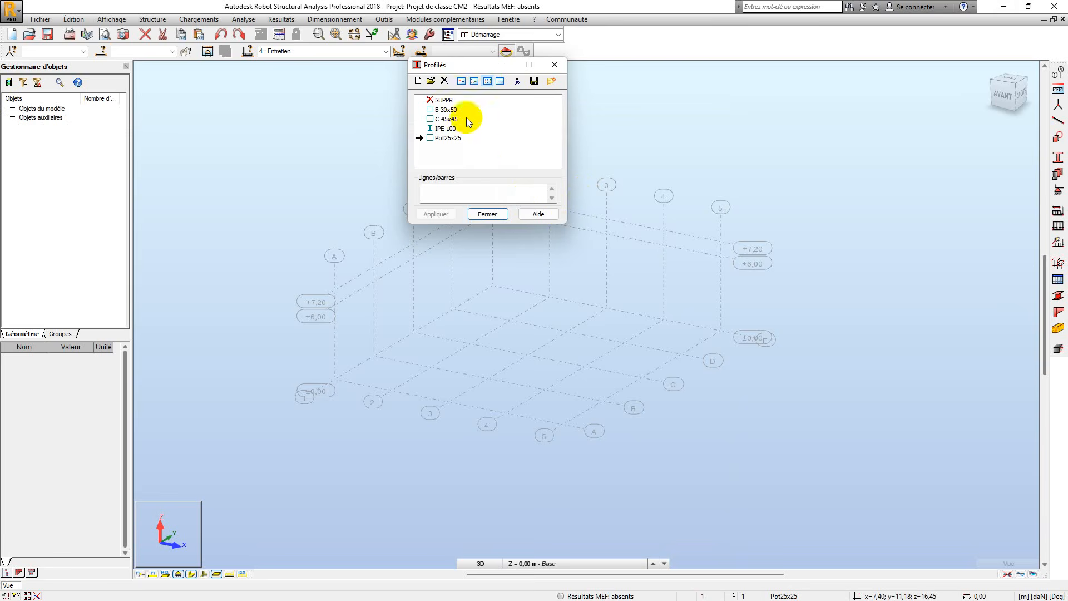
# Step: Purge the unused default sections from the list and add the steel I-section IPE 100 from the OTUA database
pyautogui.click(514, 82)
pyautogui.click(508, 169)
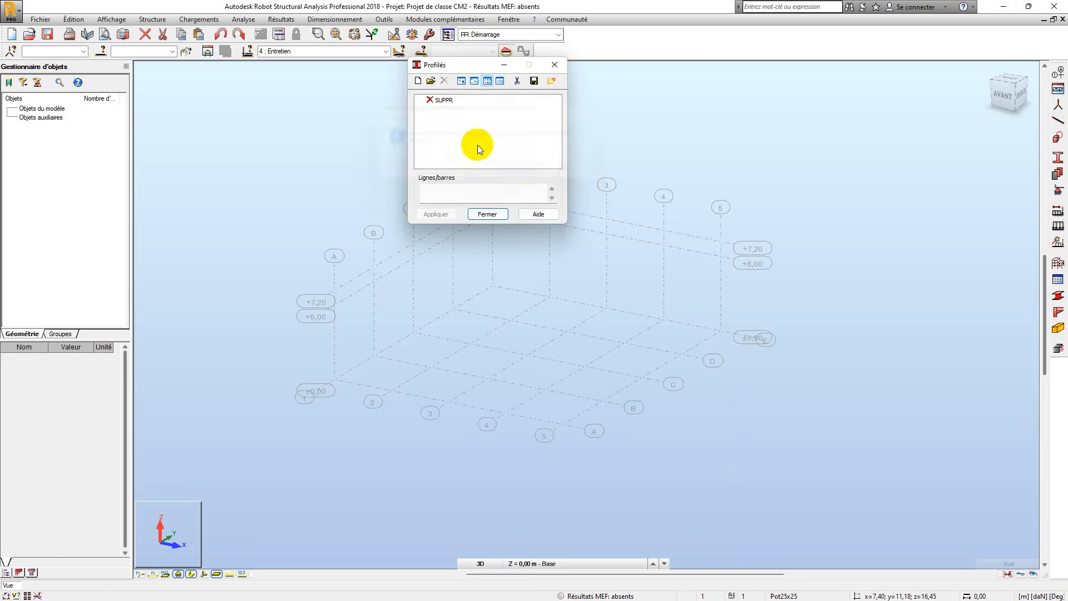
pyautogui.click(418, 81)
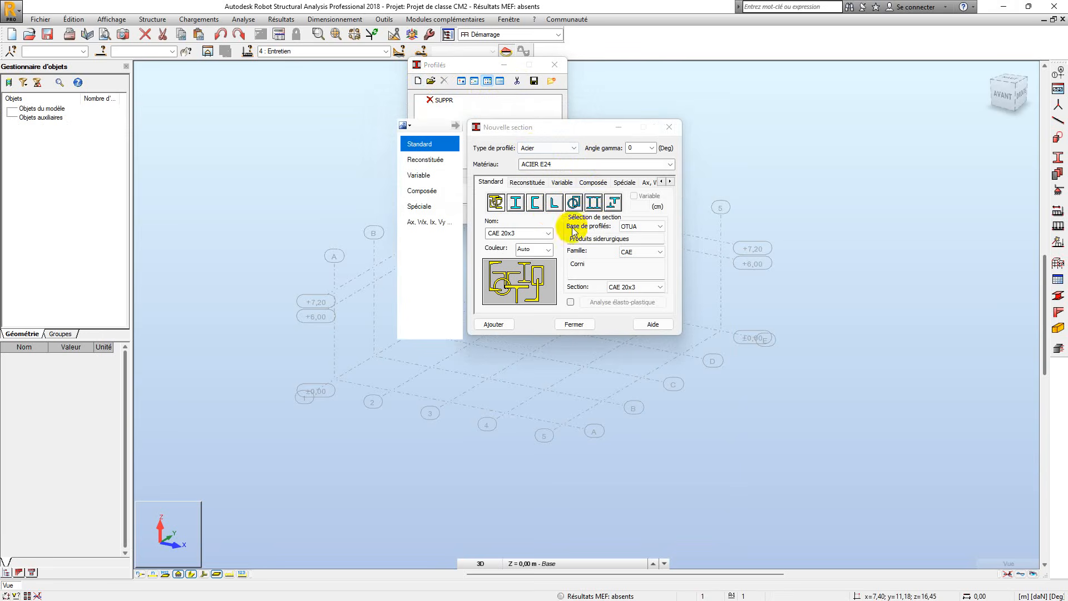
pyautogui.click(517, 206)
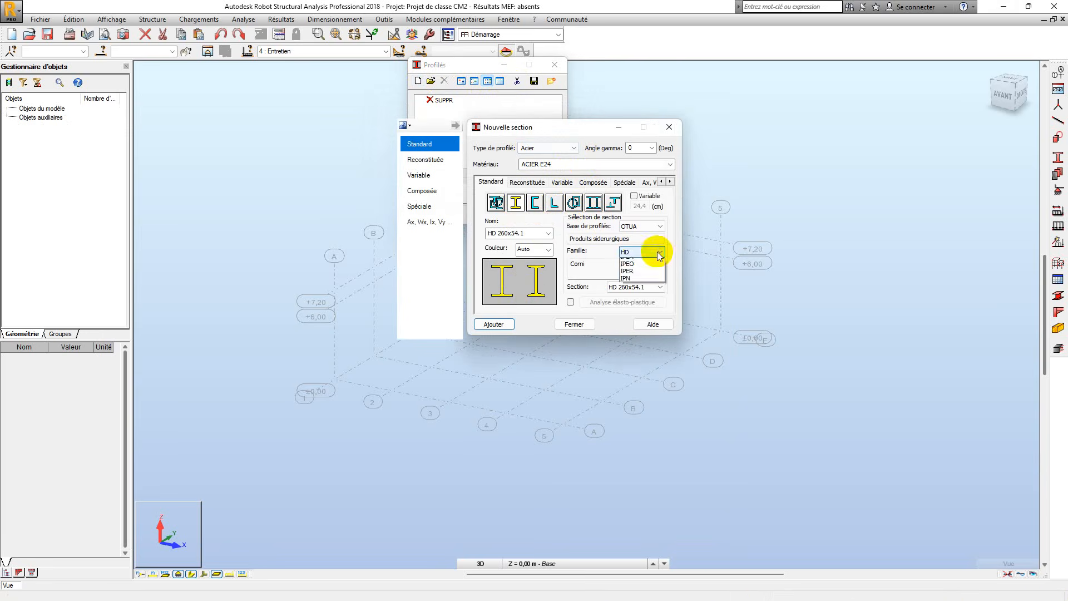
pyautogui.click(633, 356)
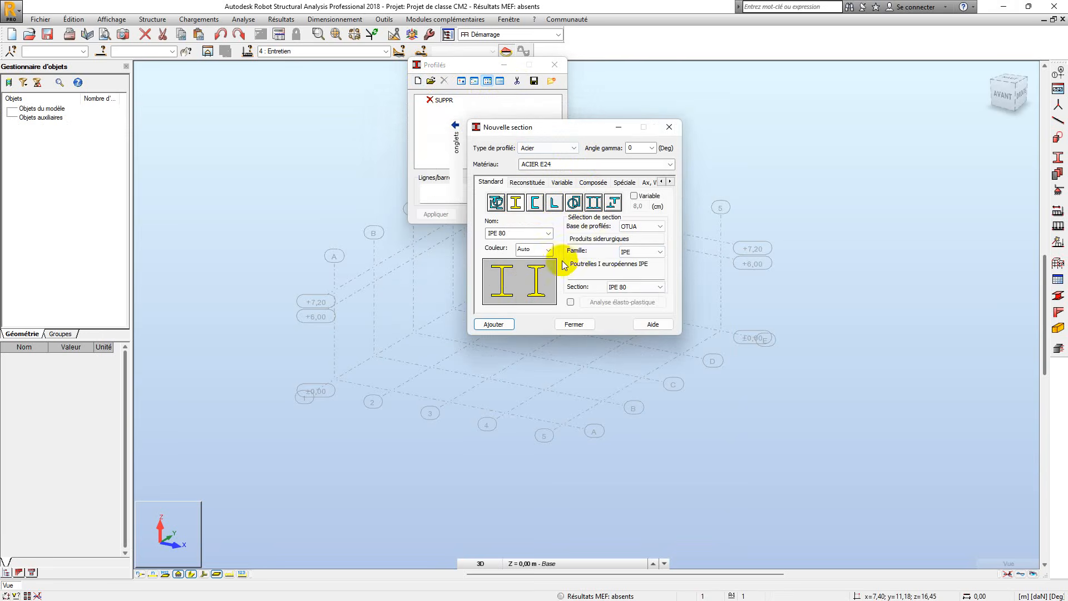
pyautogui.click(644, 287)
pyautogui.click(632, 305)
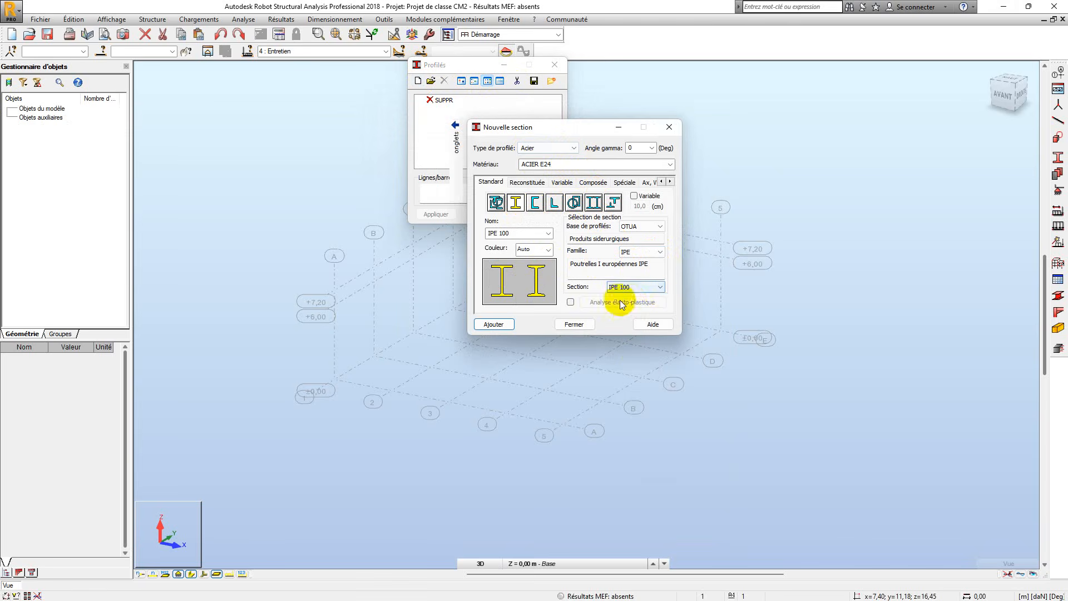
pyautogui.click(493, 324)
# Step: Add the sections IPE 220, IPE 330 and IPE 360 to the project's section list
pyautogui.click(660, 295)
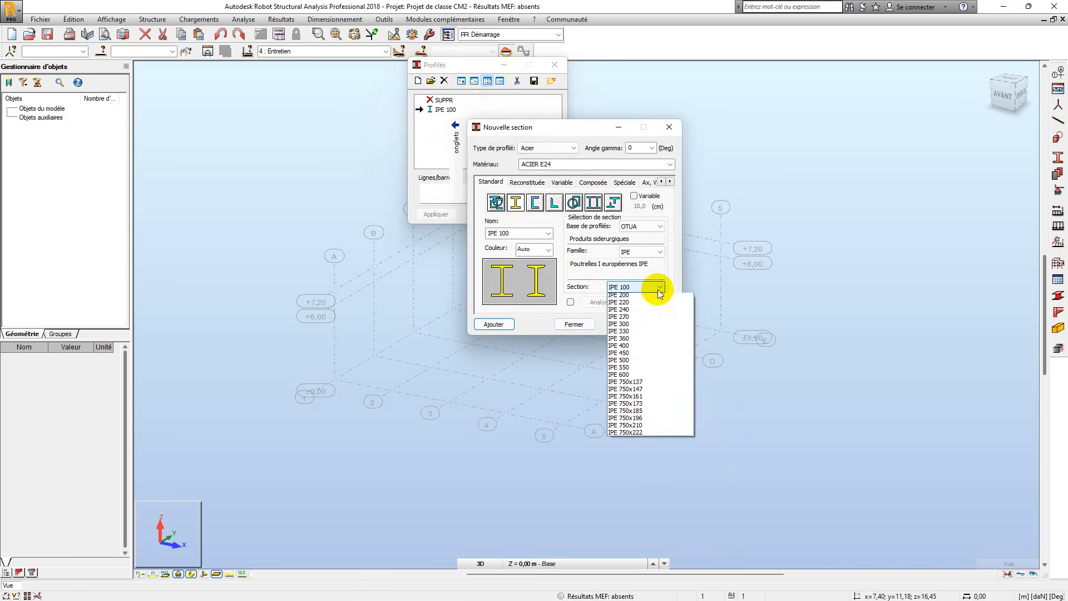
pyautogui.click(640, 350)
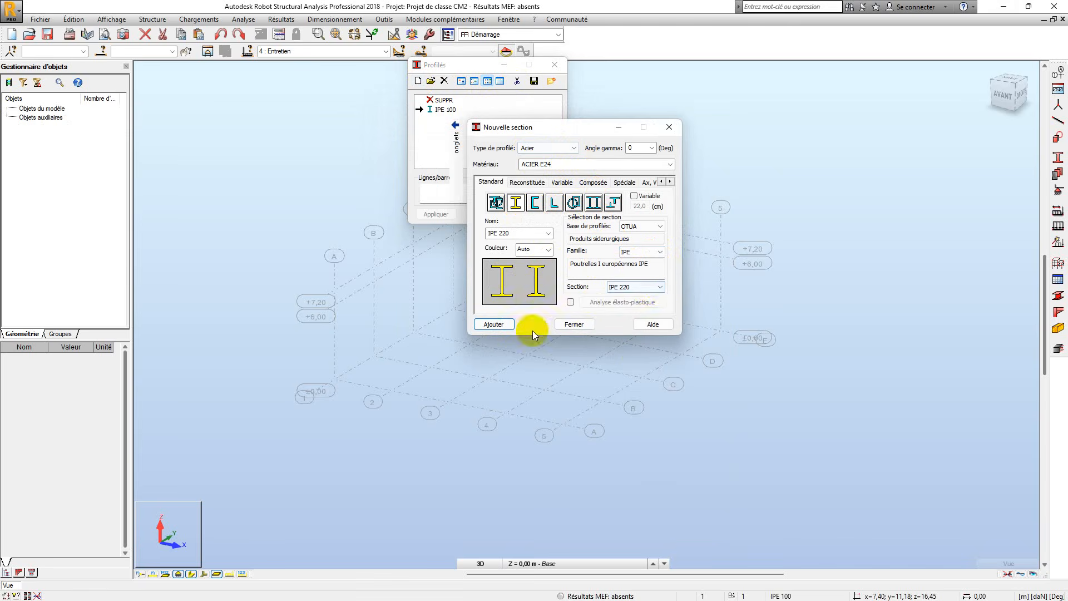
pyautogui.click(494, 325)
pyautogui.click(661, 286)
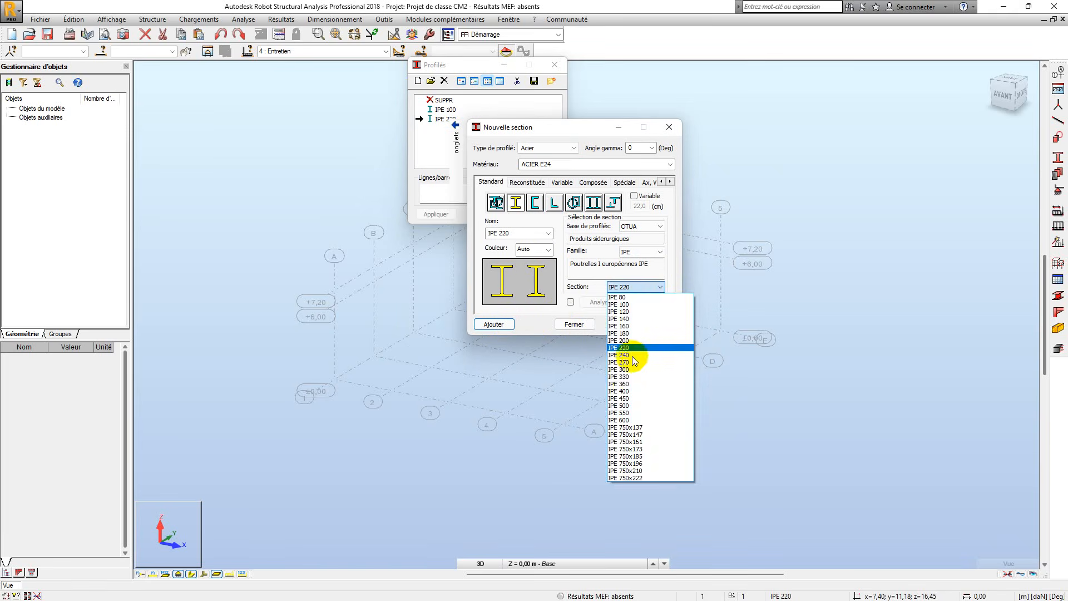
pyautogui.click(635, 377)
pyautogui.click(499, 323)
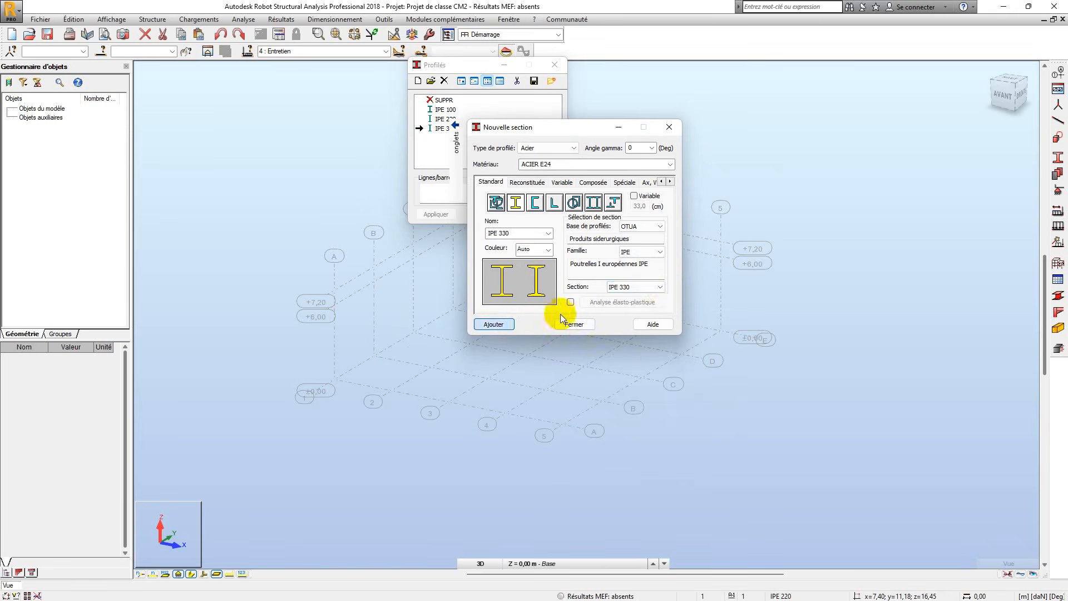
pyautogui.click(661, 287)
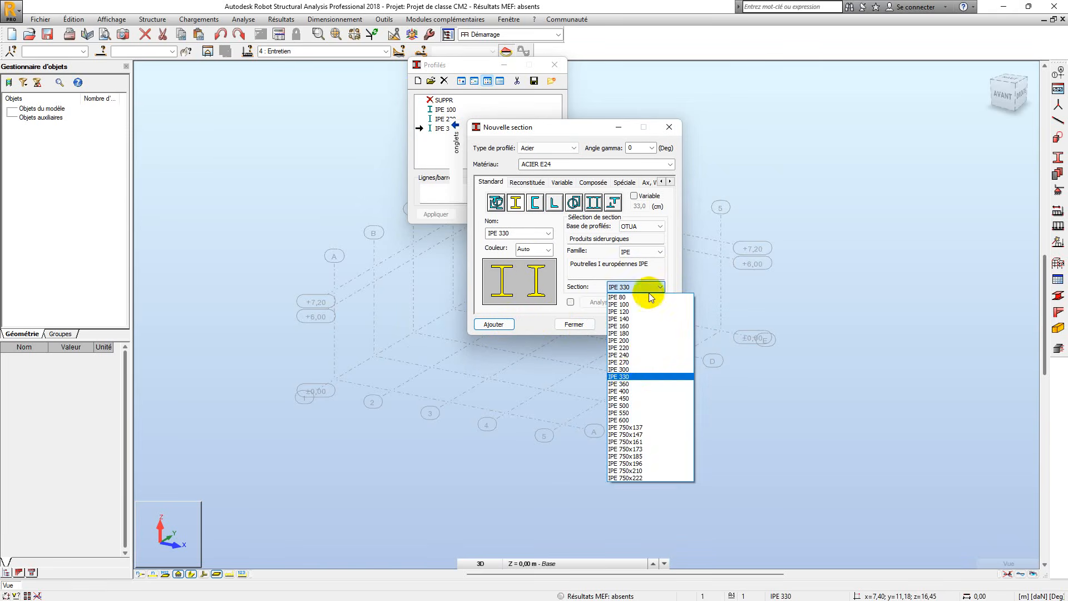
pyautogui.click(628, 385)
pyautogui.click(498, 325)
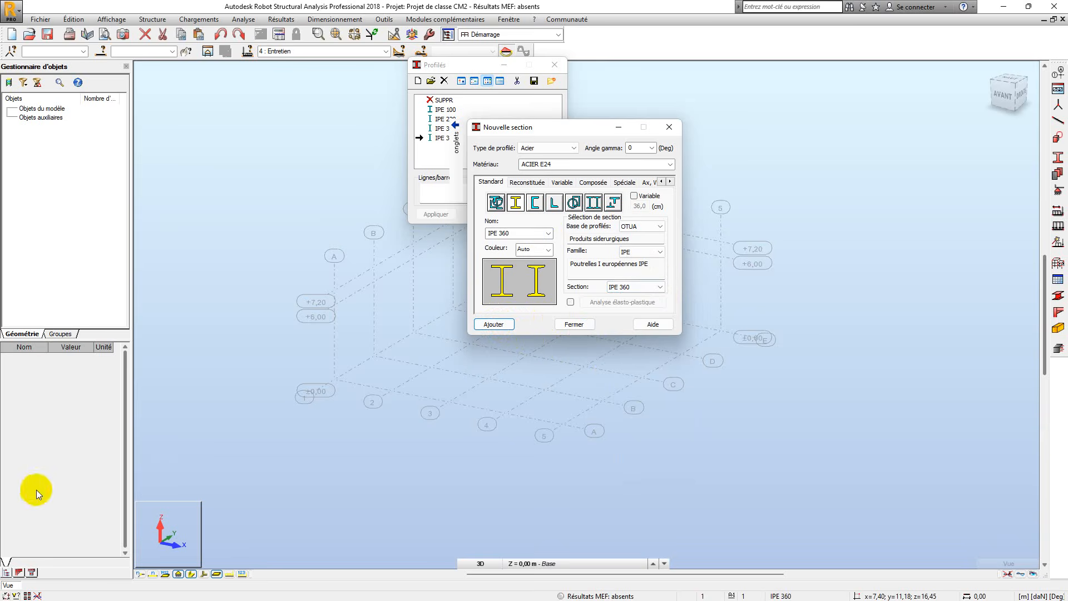
# Step: Switch to Adobe Reader and check which non-IPE profiles the specification assigns to the lisses and pannes sablières
pyautogui.hotkey('alt', 'Tab')
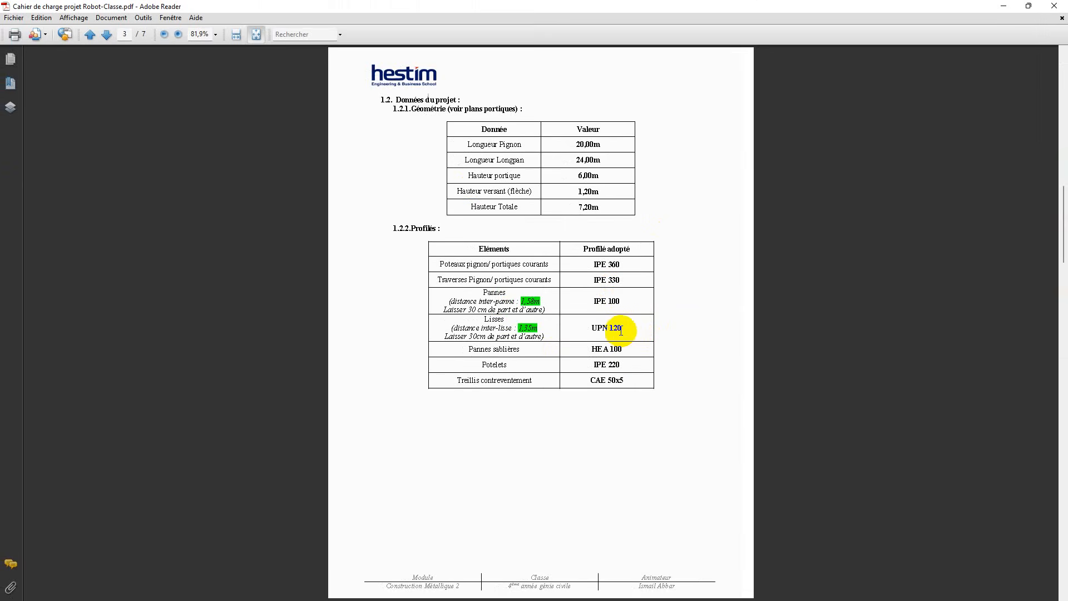
pyautogui.moveTo(622, 331); pyautogui.dragTo(591, 329)
pyautogui.click(557, 333)
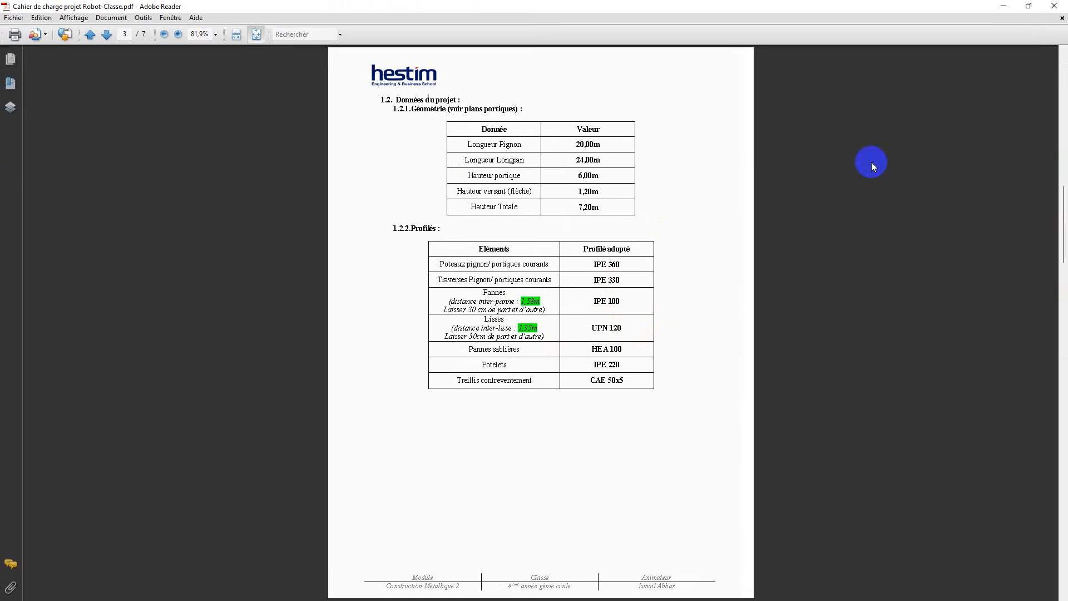
pyautogui.click(1003, 6)
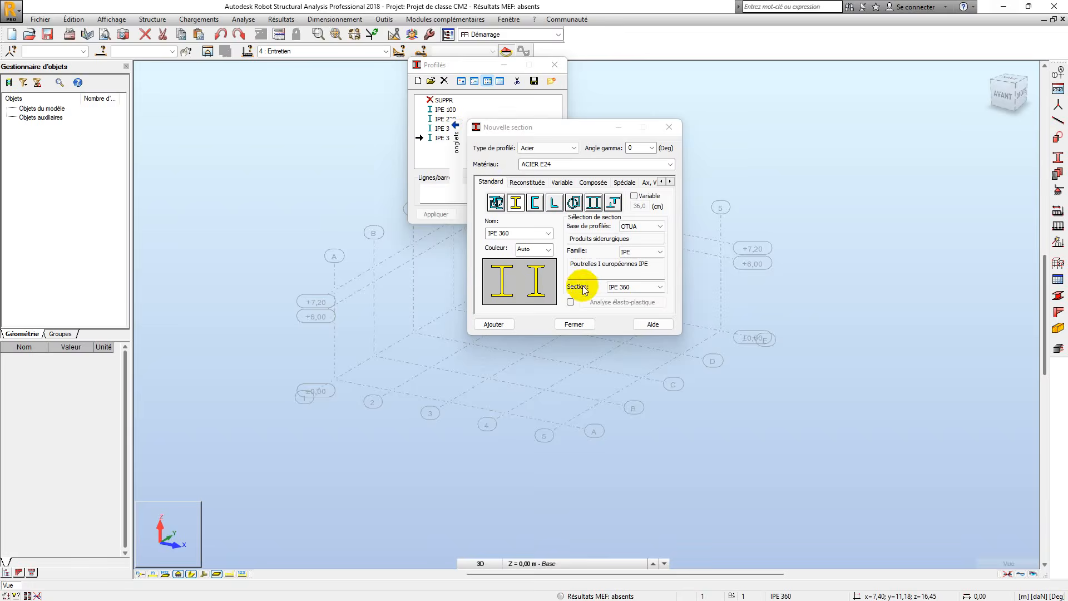
# Step: Add the section HEA 100 from the HEA family to the section list
pyautogui.click(655, 251)
pyautogui.click(640, 271)
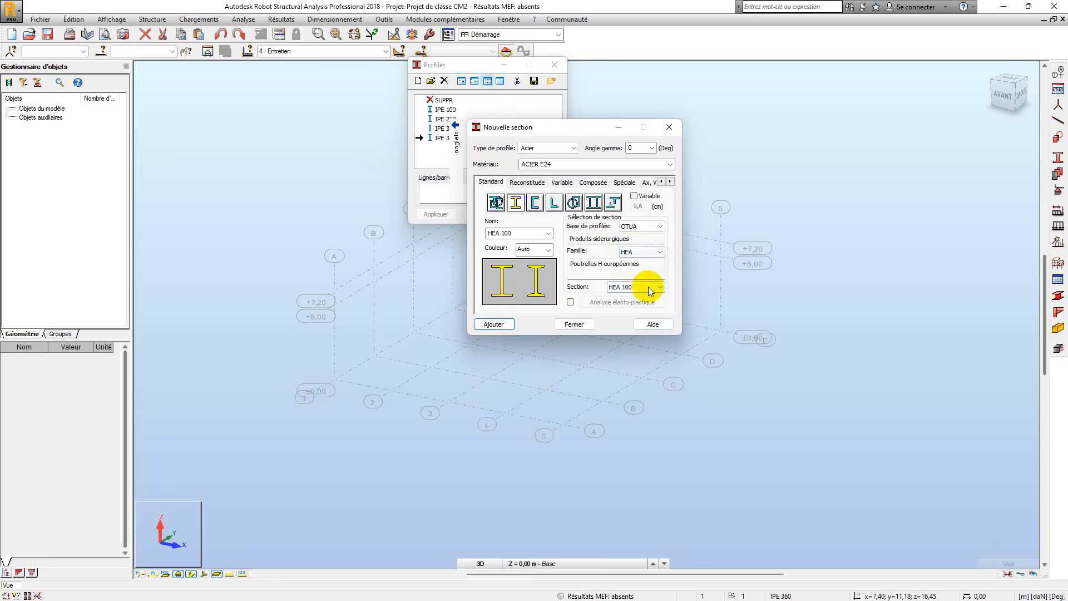
pyautogui.click(652, 291)
pyautogui.click(494, 325)
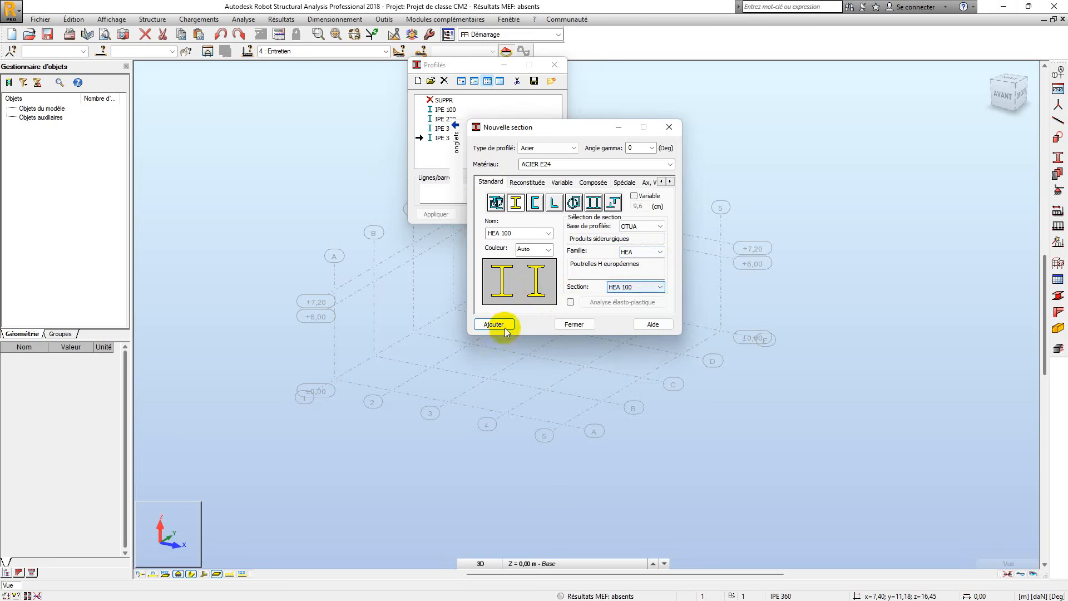
# Step: Add the channel section UPN 120 from the UPN family to the section list
pyautogui.click(535, 202)
pyautogui.click(658, 254)
pyautogui.click(640, 262)
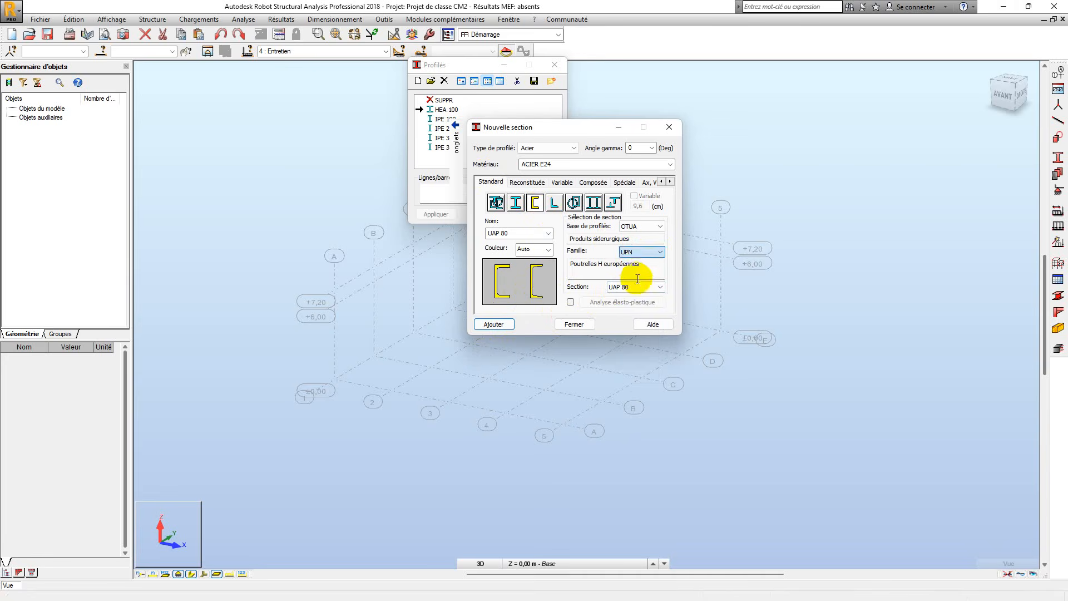
pyautogui.click(639, 286)
pyautogui.click(622, 312)
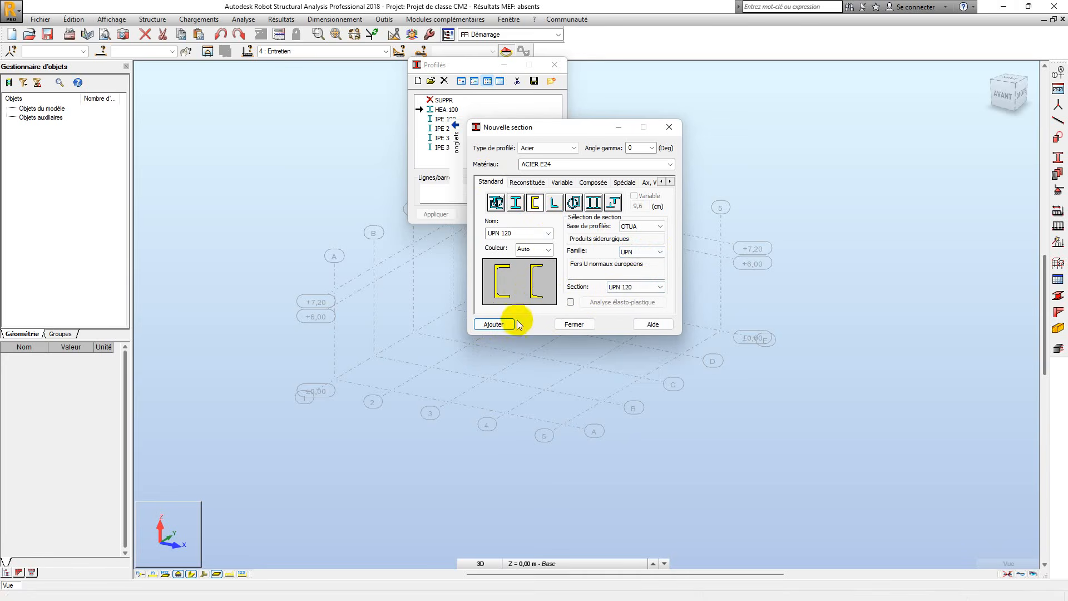
pyautogui.click(493, 324)
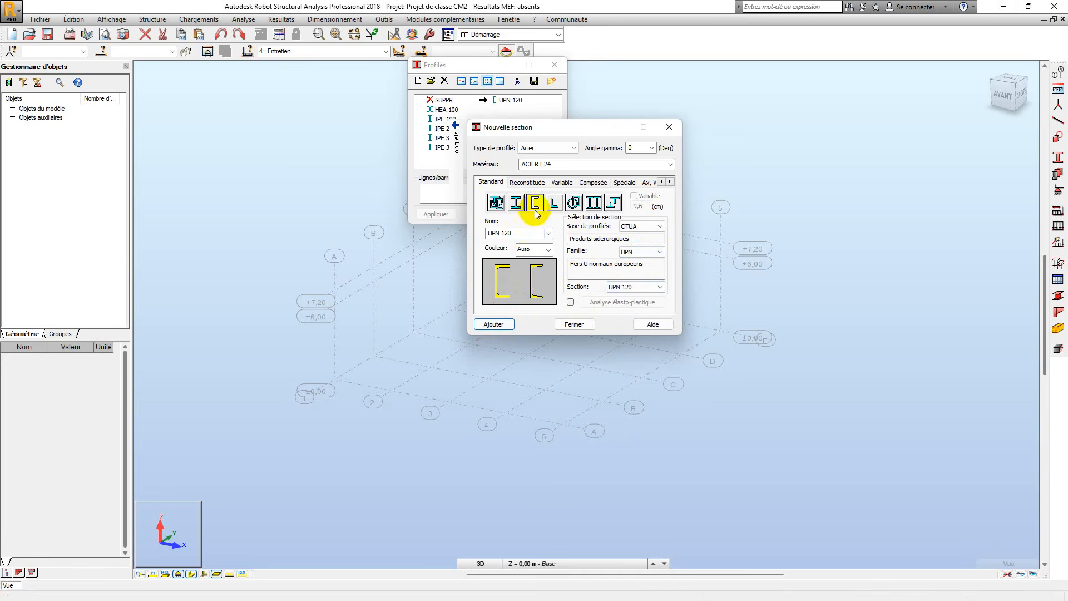
# Step: Add the angle section CAE 50x5 from the CAE family to the section list
pyautogui.click(554, 202)
pyautogui.click(640, 287)
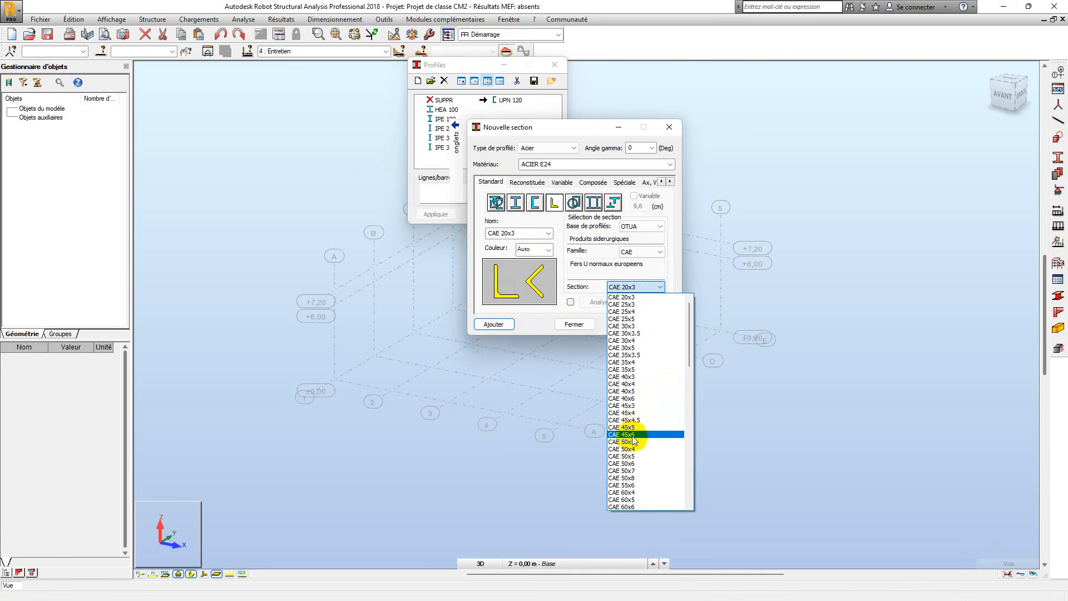
pyautogui.click(636, 456)
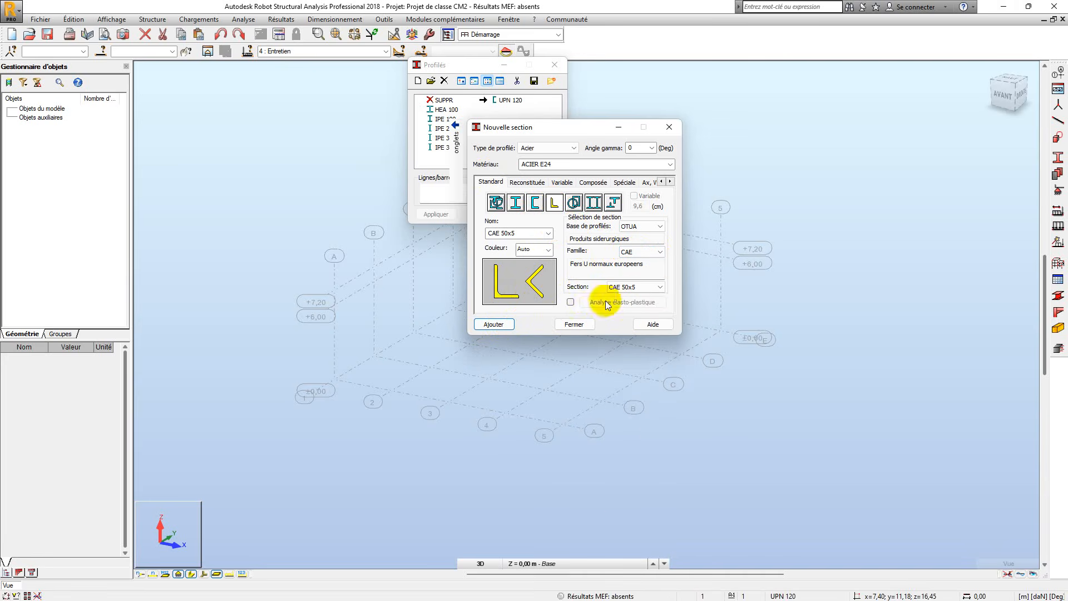
pyautogui.click(494, 324)
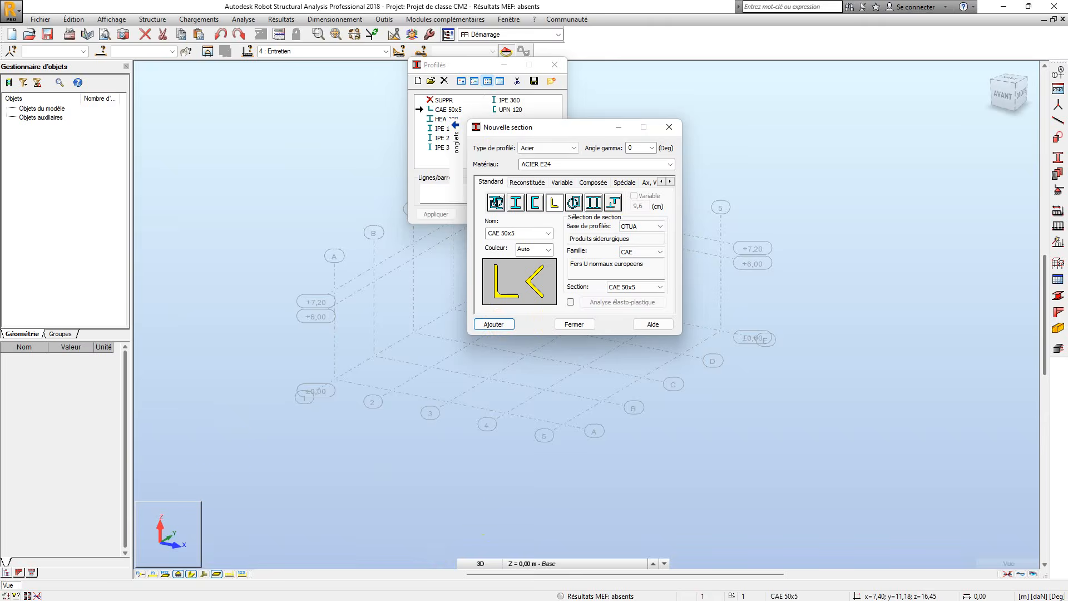
# Step: Switch to Adobe Reader and verify the bracing (treillis contreventement) profile in the specification table
pyautogui.hotkey('alt', 'Tab')
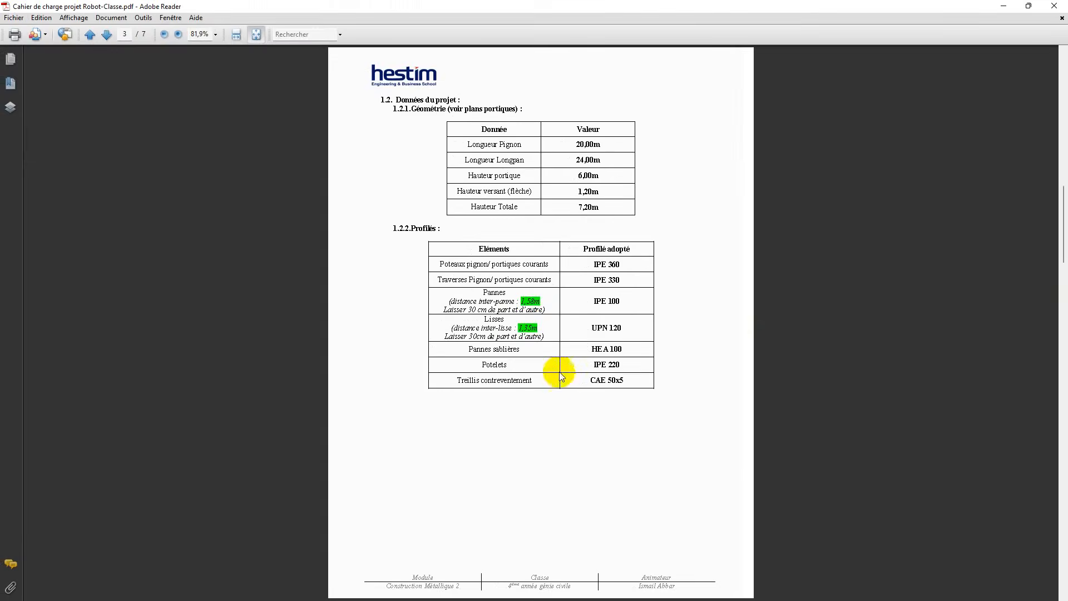
pyautogui.moveTo(559, 373); pyautogui.dragTo(623, 381)
pyautogui.click(624, 380)
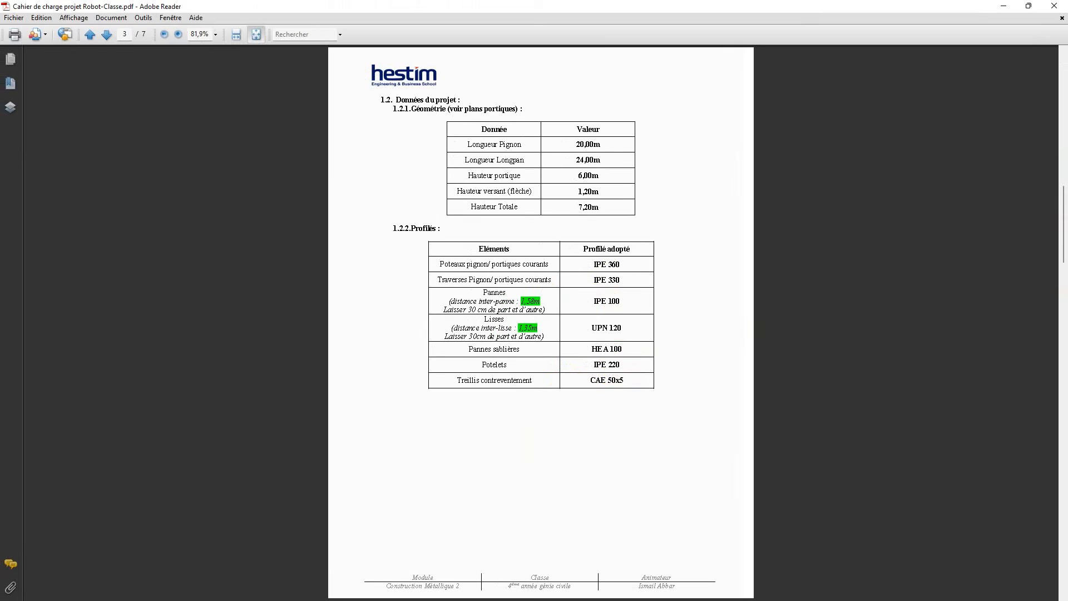
pyautogui.hotkey('alt', 'Tab')
# Step: Close the new section definition and the section list to return to the 3D grid view
pyautogui.click(669, 128)
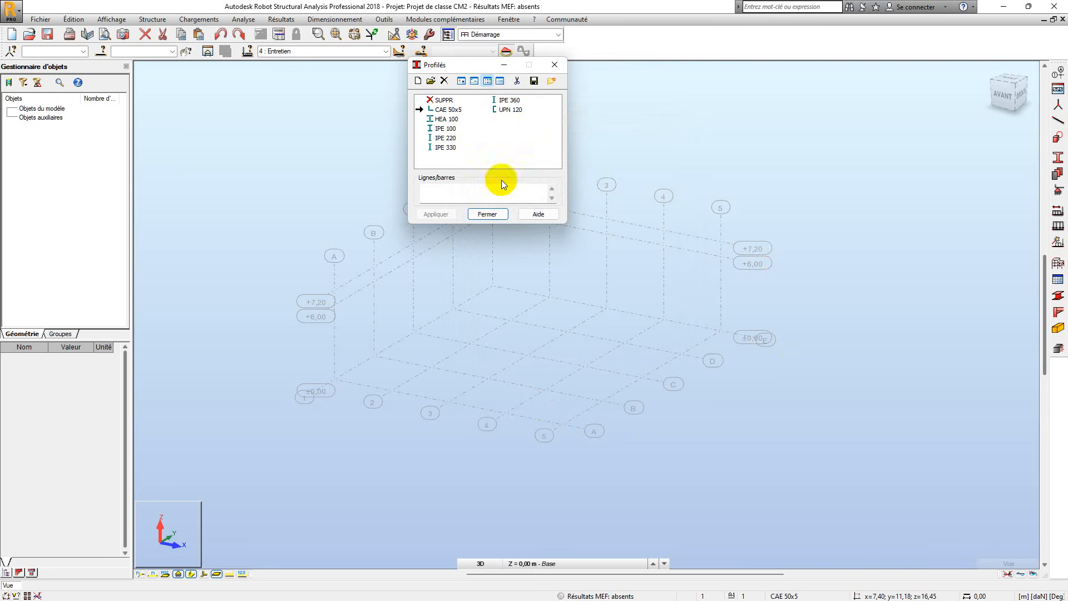
pyautogui.click(488, 214)
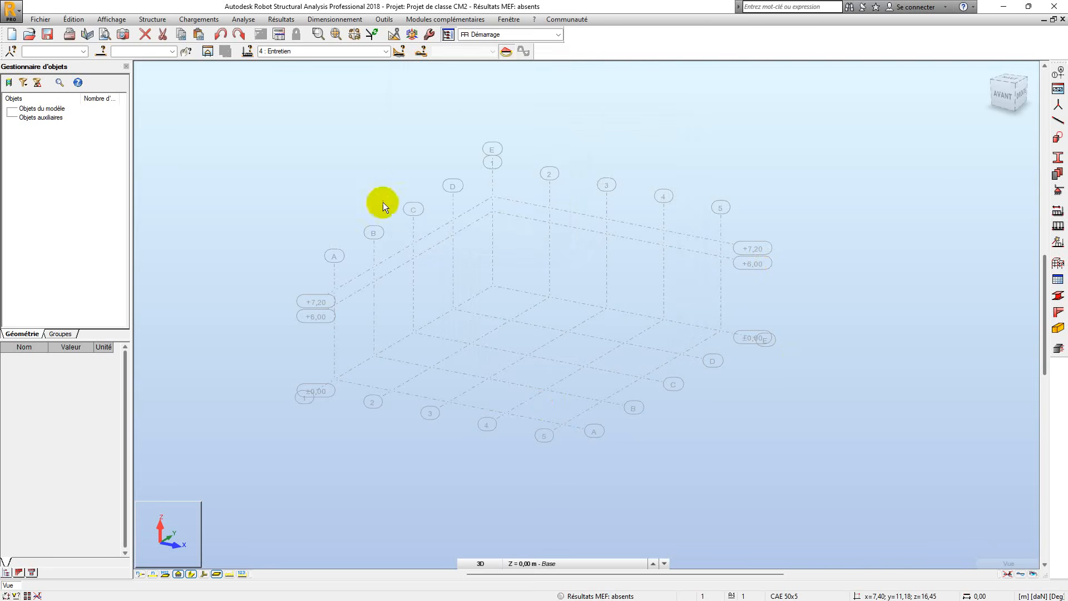
pyautogui.click(605, 232)
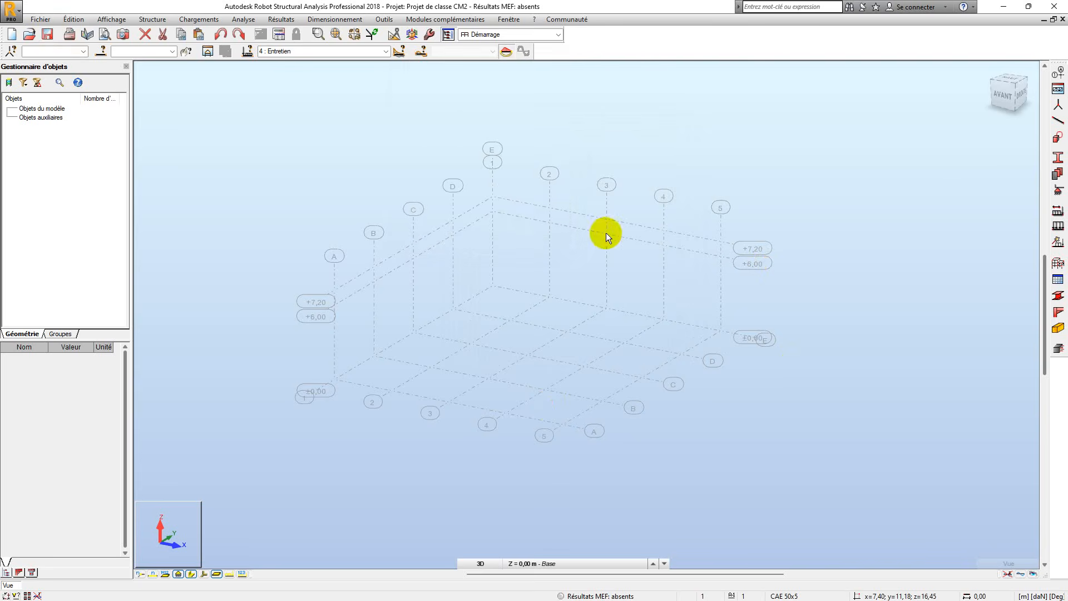